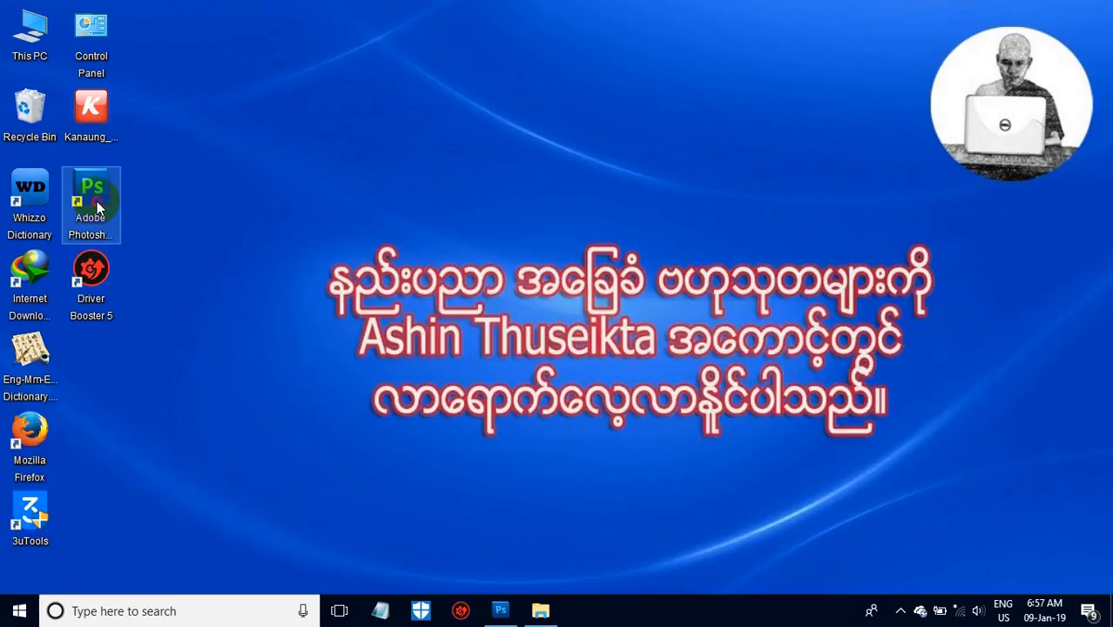
Step: Launch Photoshop and open the image lesson 10.1.jpg from the Download folder
double_click(96, 202)
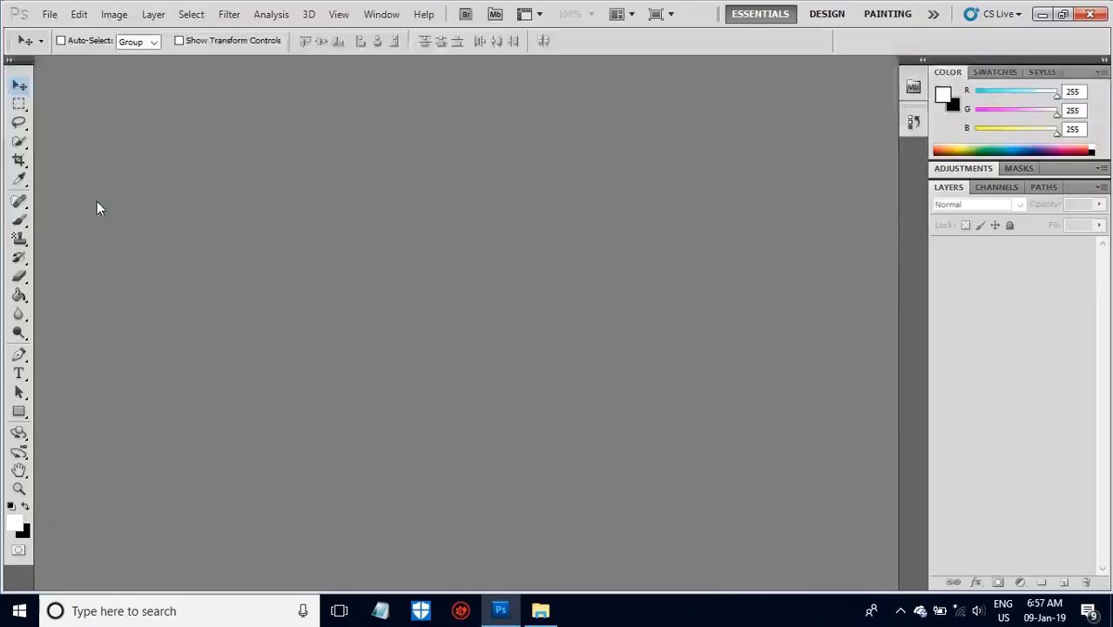
left_click(47, 16)
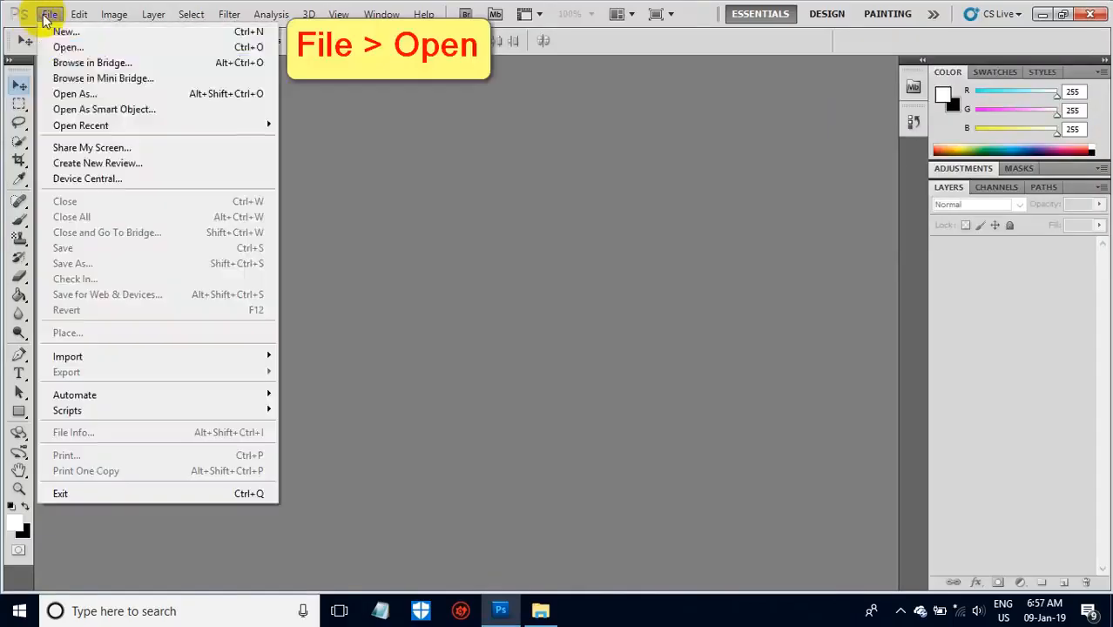
left_click(66, 47)
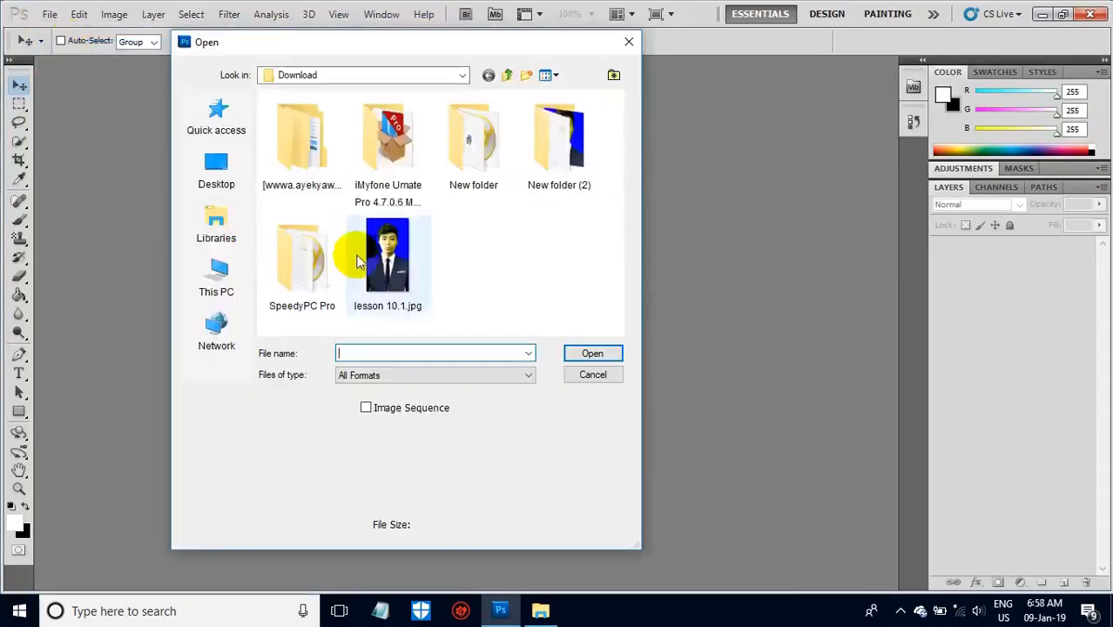
left_click(373, 254)
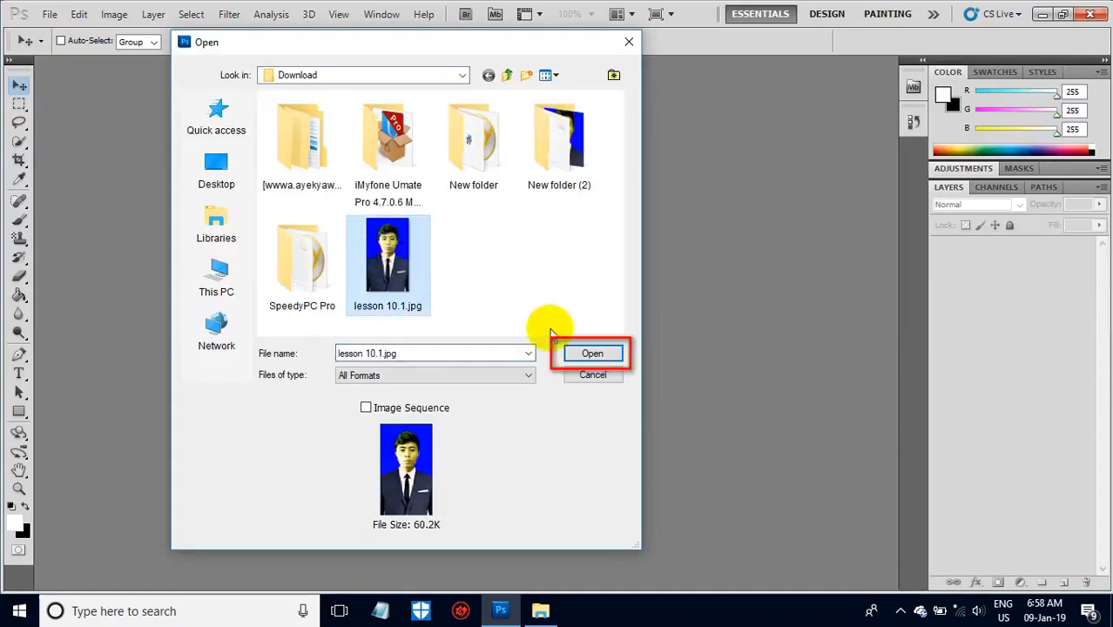
left_click(593, 353)
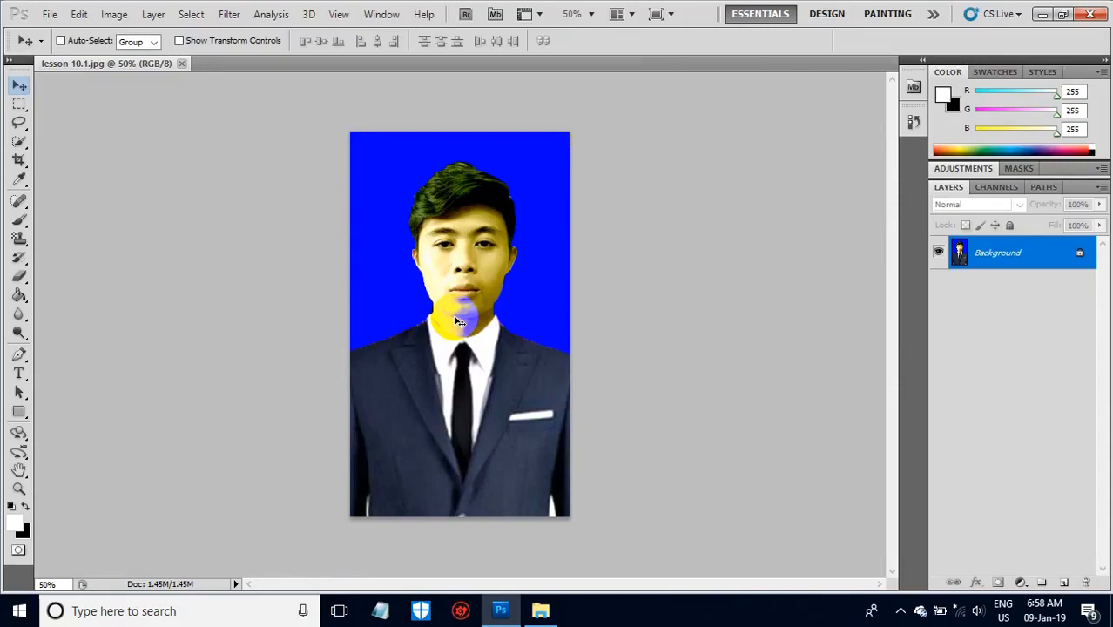
Step: Set the ruler units to inches in the Units & Rulers preferences
left_click(79, 14)
mouse_move(162, 591)
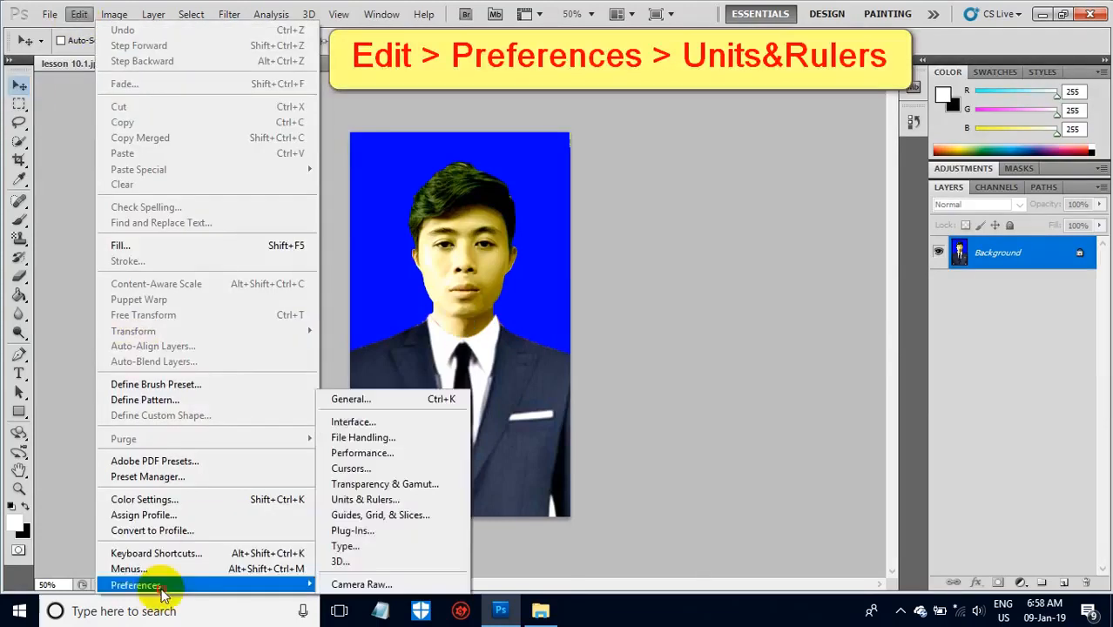
left_click(366, 502)
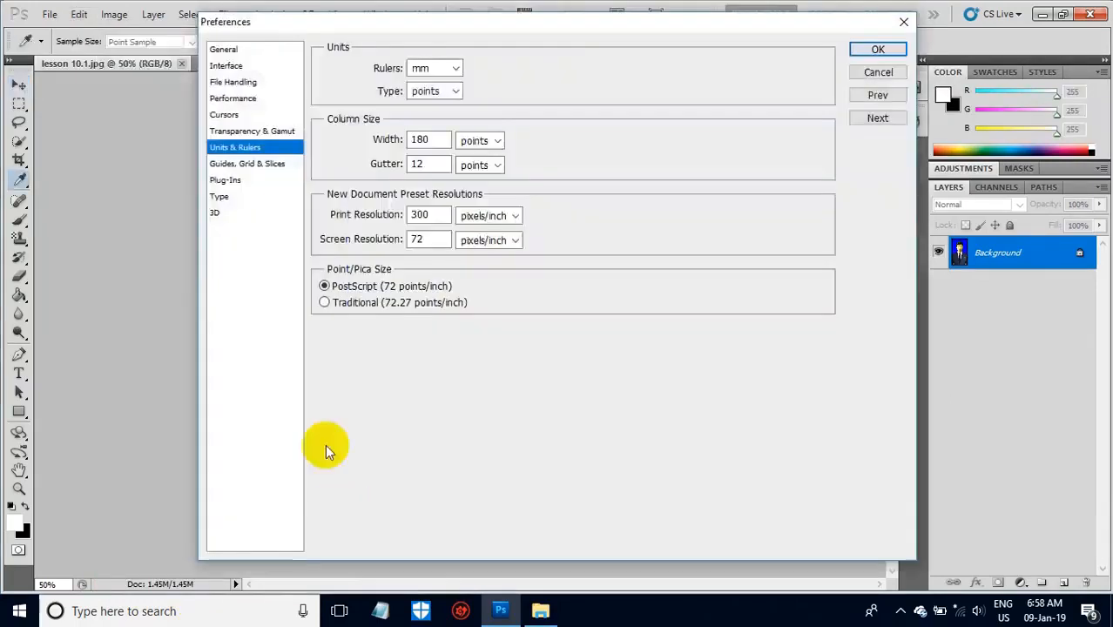
left_click(454, 70)
left_click(424, 98)
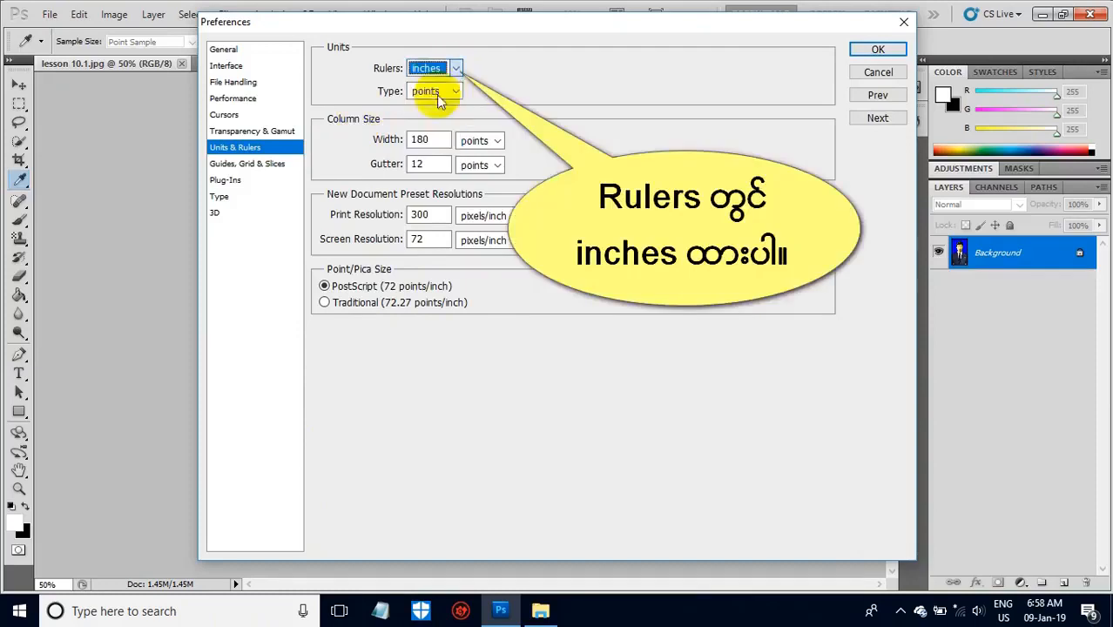
left_click(878, 48)
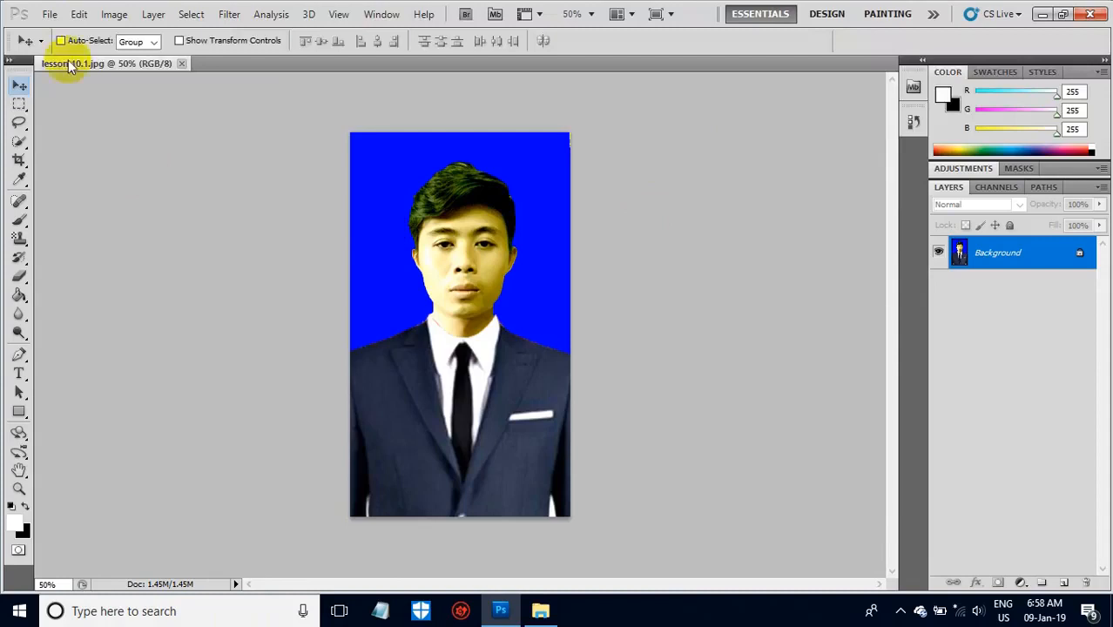
left_click(49, 15)
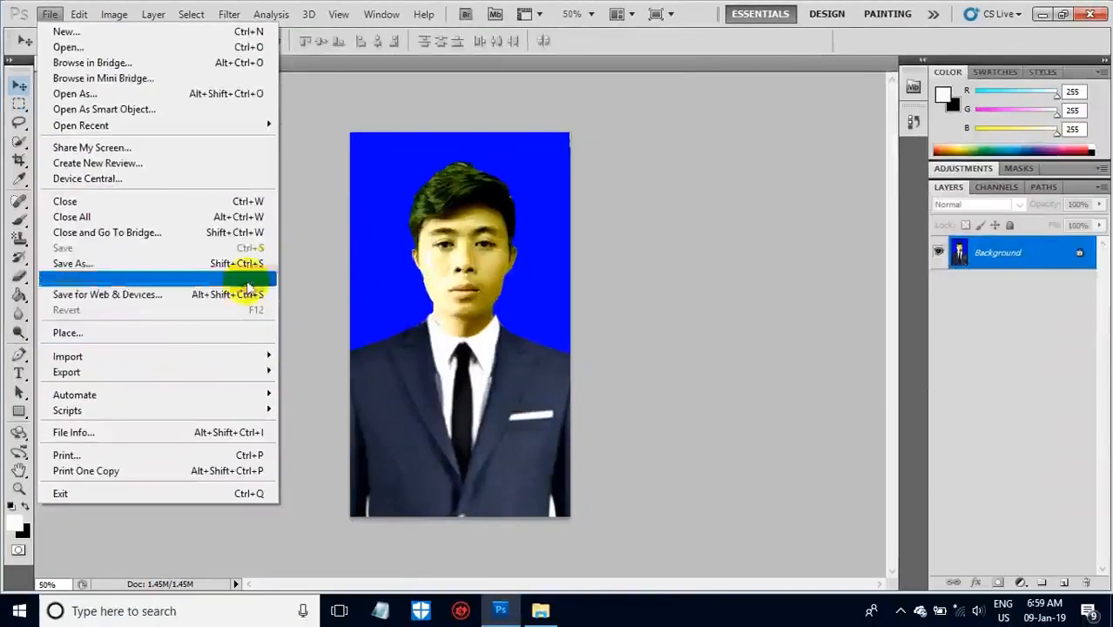
left_click(299, 254)
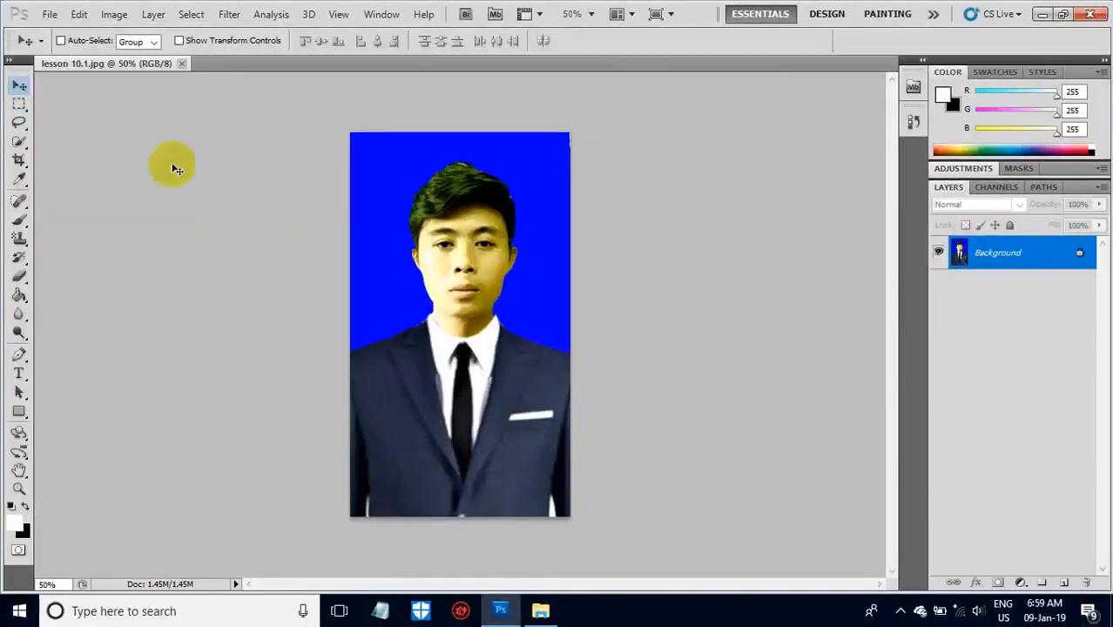
Step: Assign F1 as the keyboard shortcut for the Place command and accept the change
left_click(79, 18)
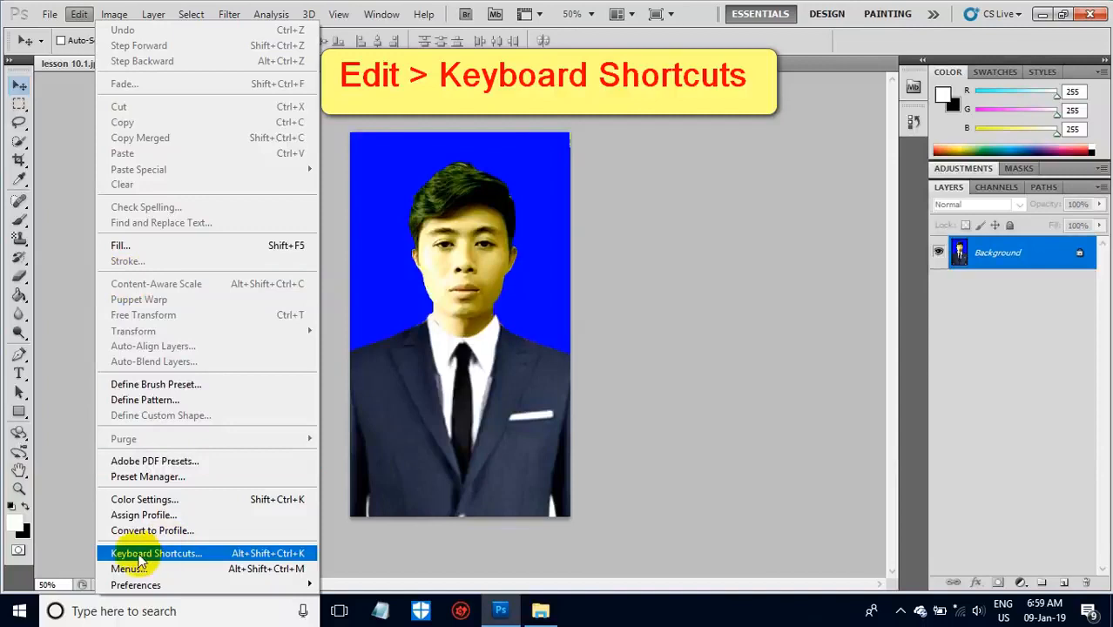
left_click(166, 554)
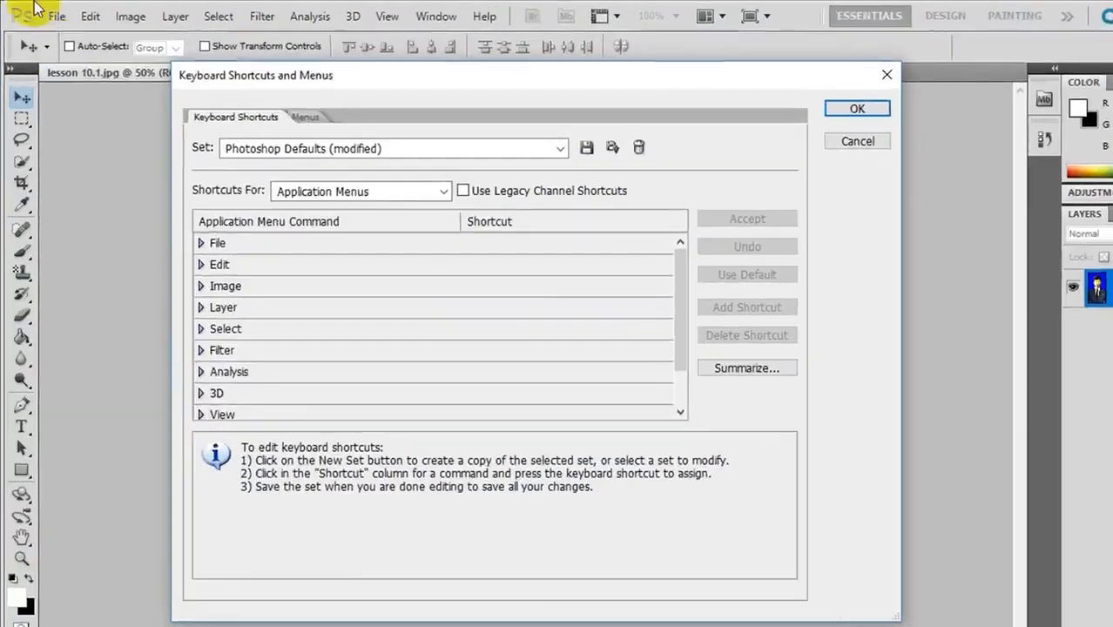
left_click(56, 16)
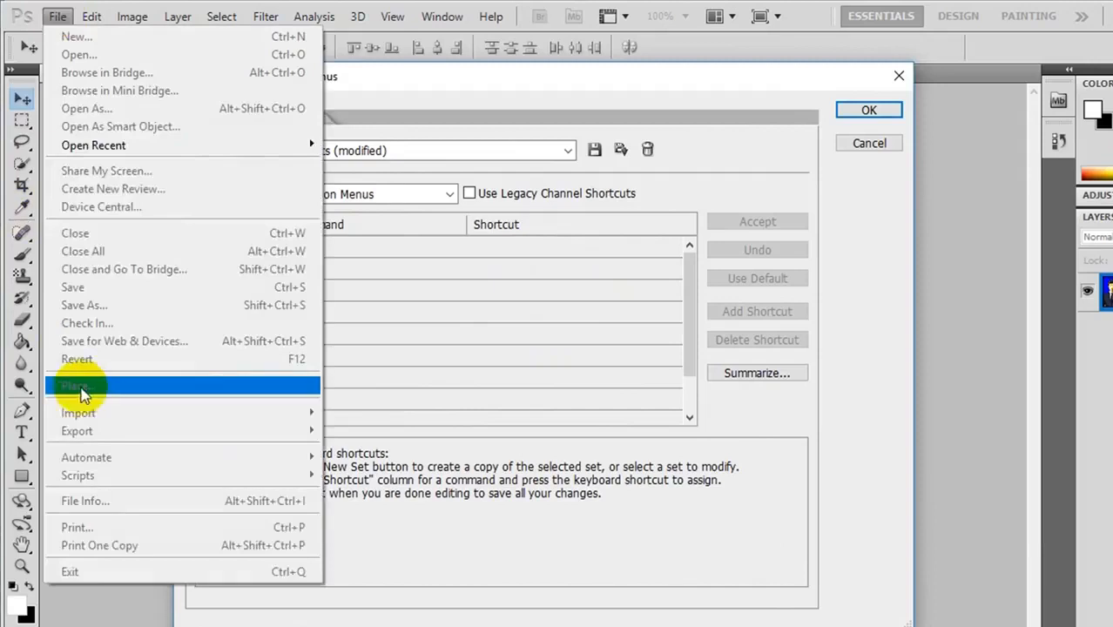
left_click(112, 605)
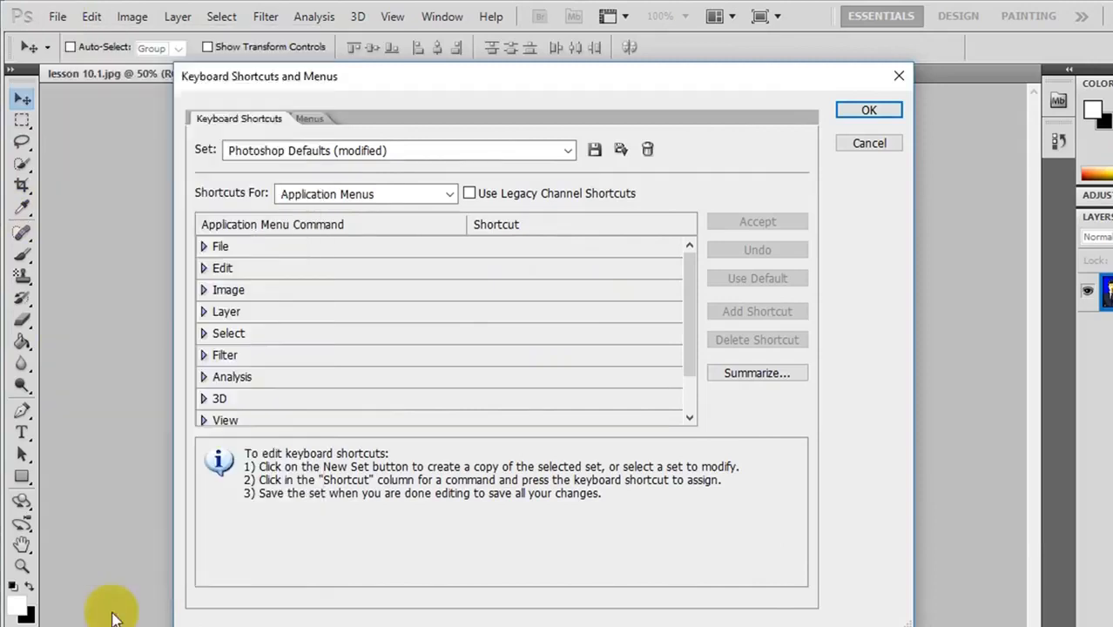
left_click(204, 247)
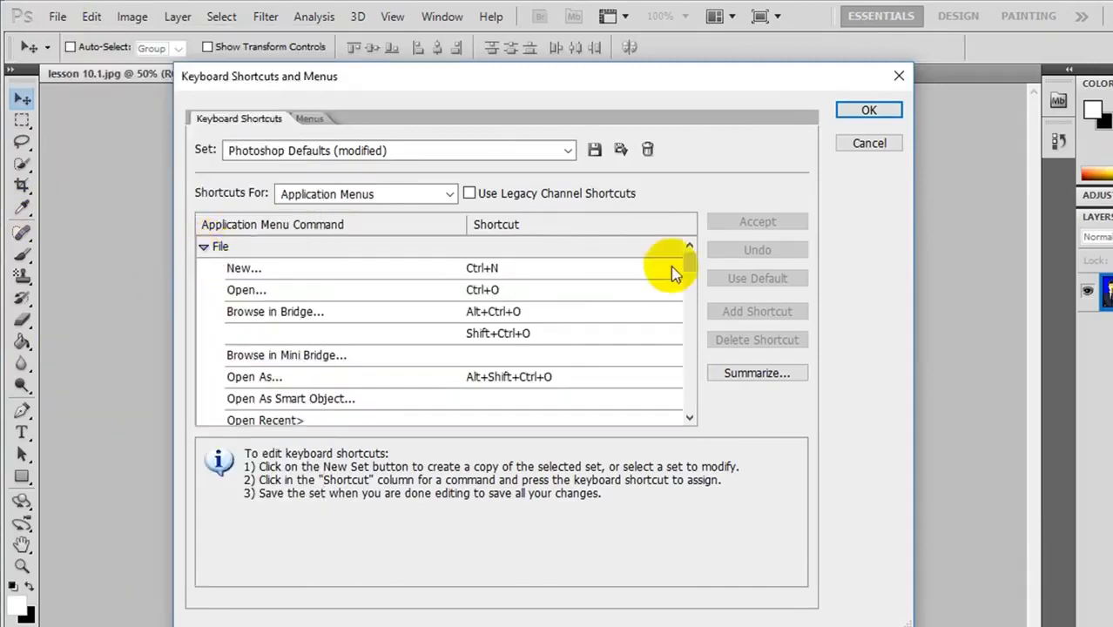
left_click_drag(689, 259, 689, 296)
left_click(475, 410)
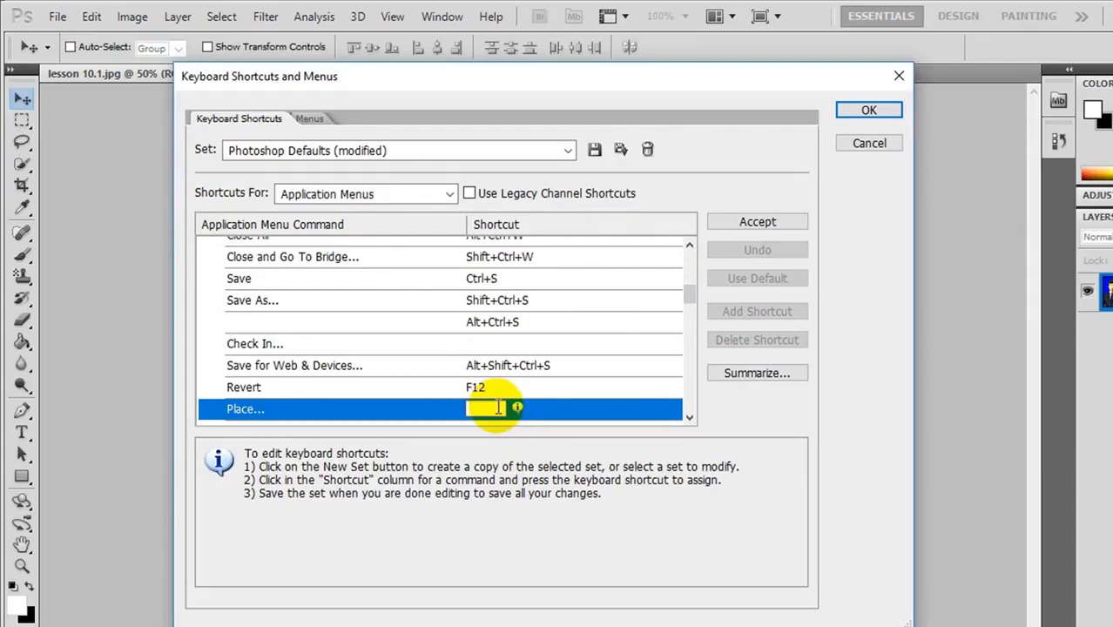
key("F1")
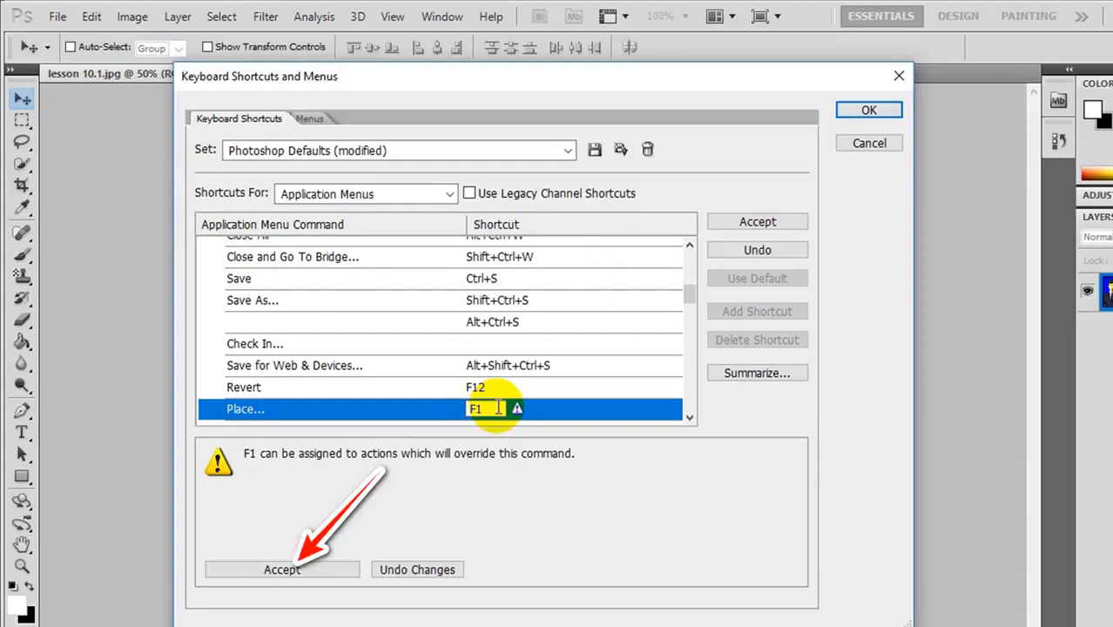
left_click(317, 568)
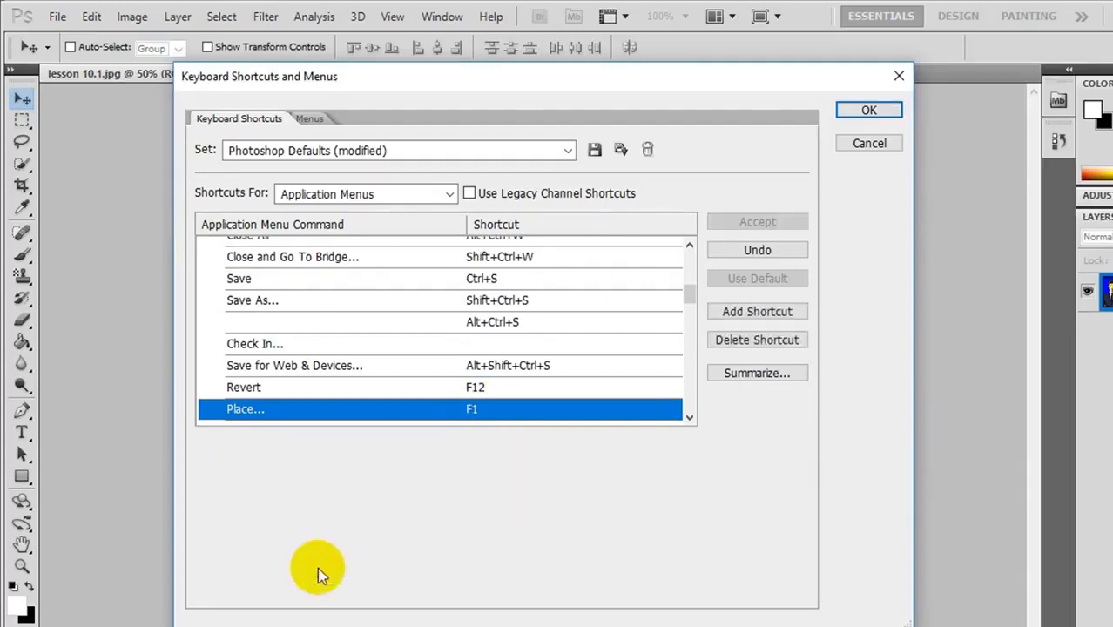
left_click(869, 110)
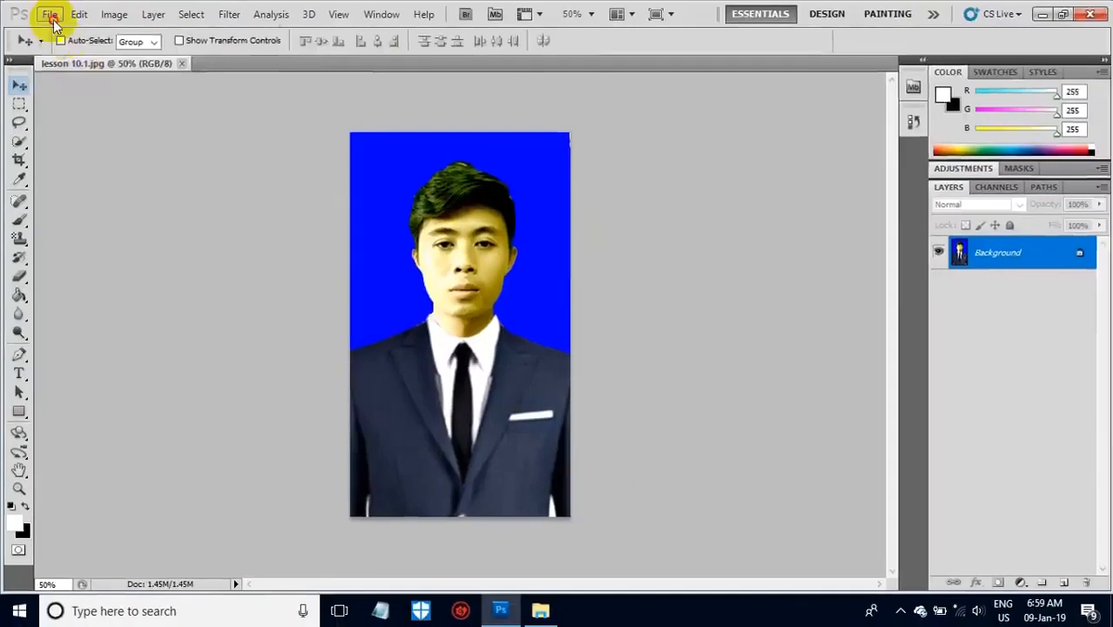
Step: Test the F1 shortcut of the Place command, then dismiss its dialog without placing a file
left_click(56, 16)
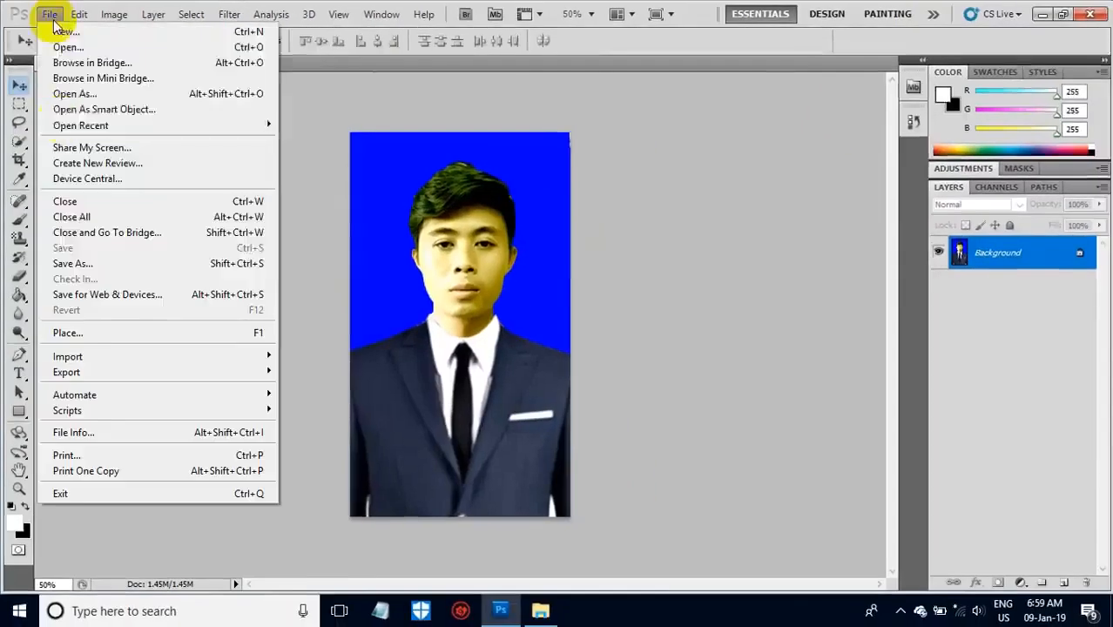
left_click(339, 259)
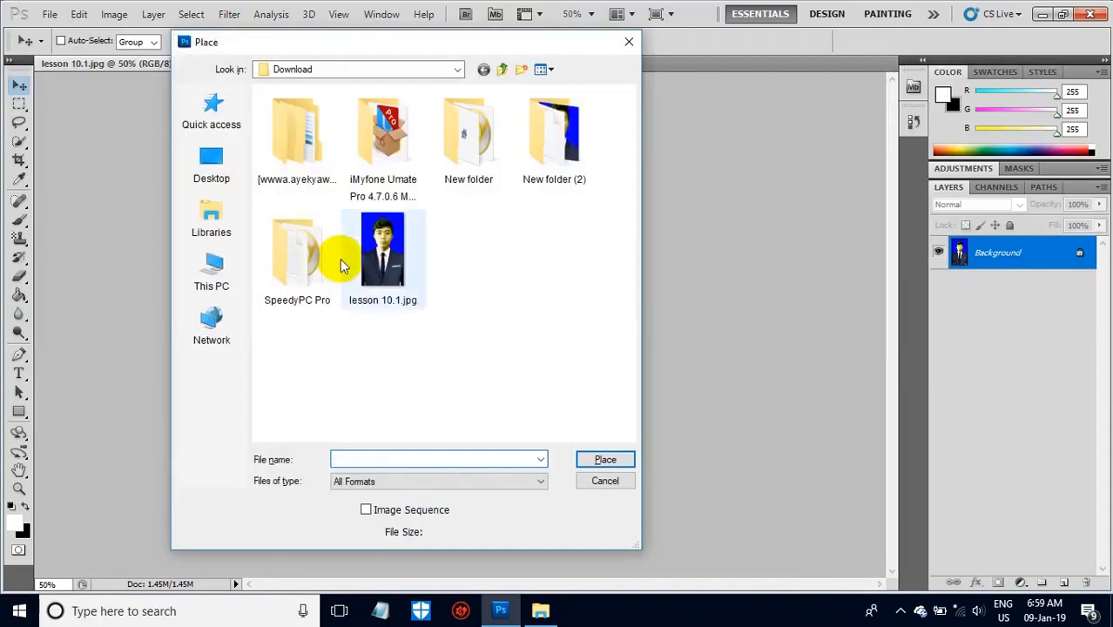
left_click(629, 44)
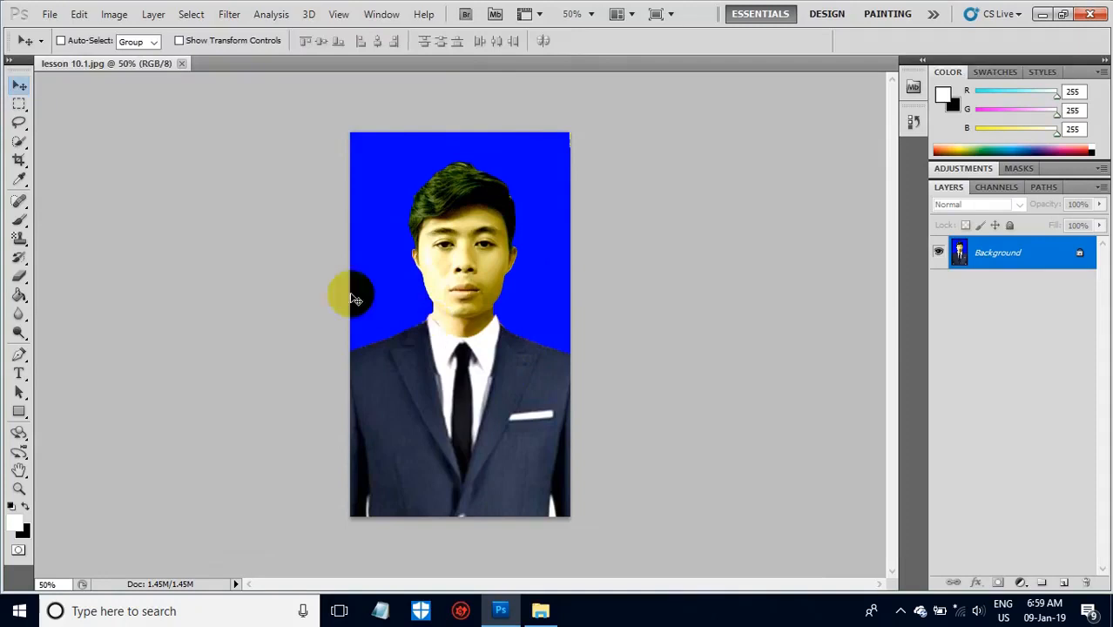
Step: Apply a Color Balance adjustment to the portrait with the midtones' Magenta–Green level at -39
left_click(114, 15)
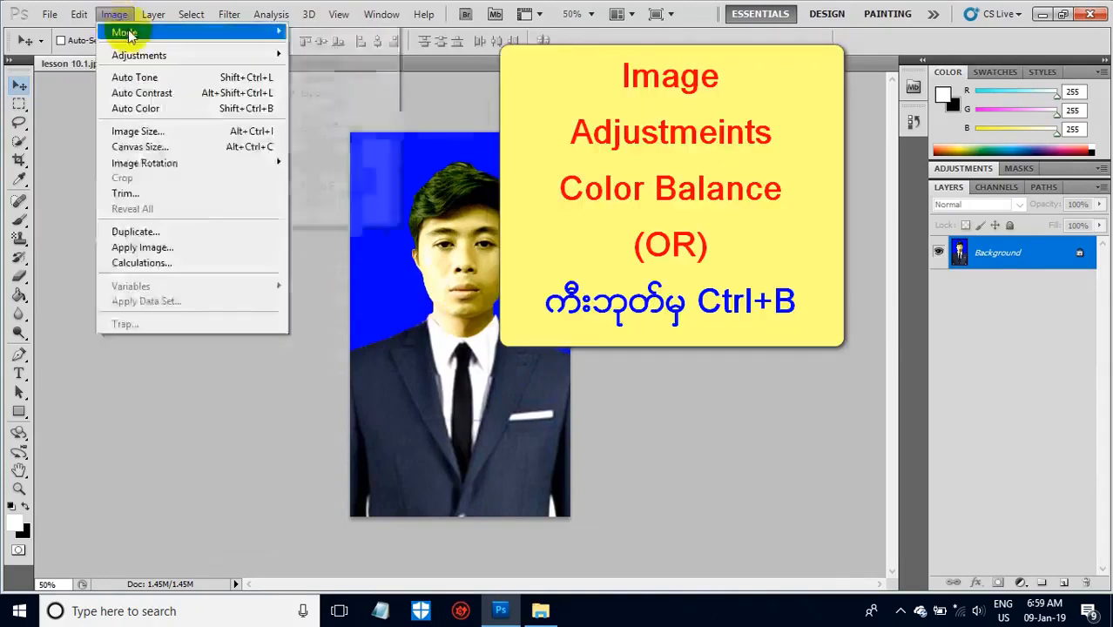
mouse_move(148, 55)
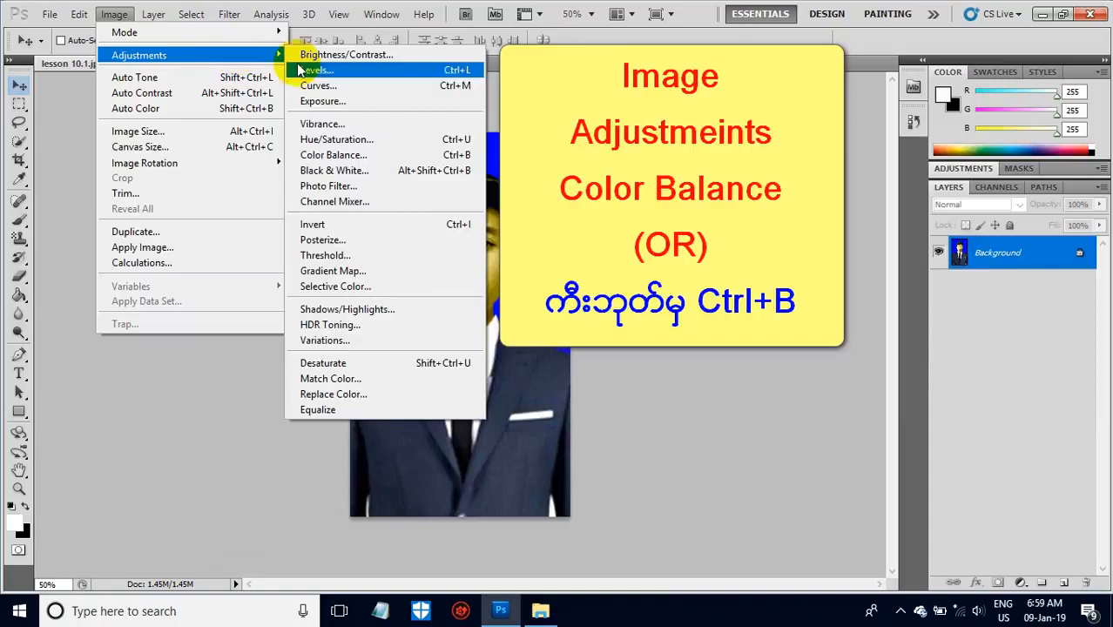
left_click(399, 157)
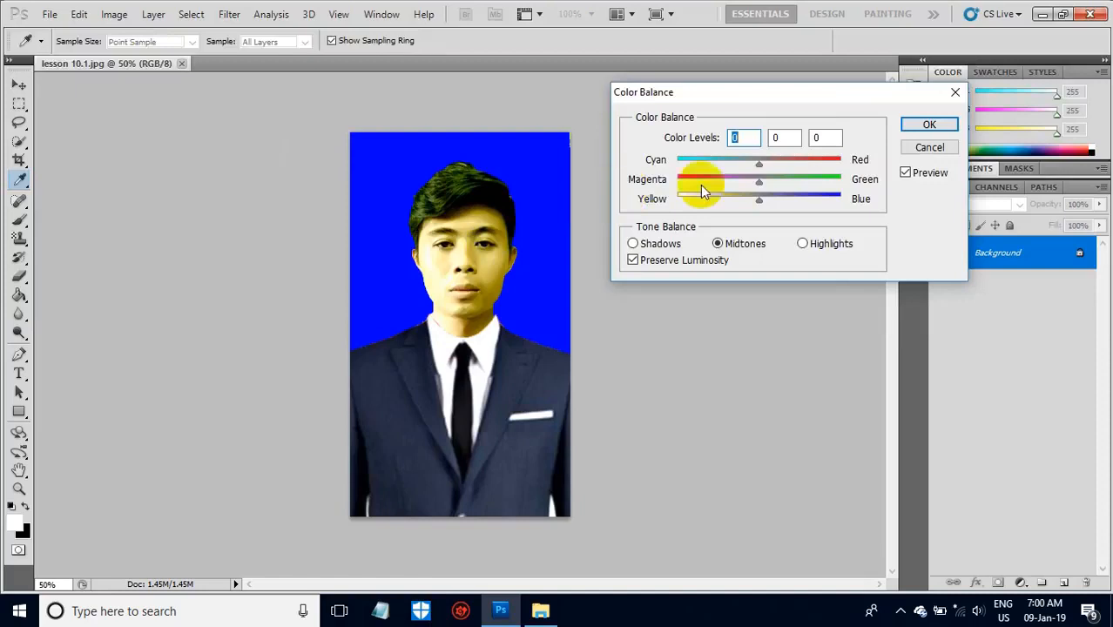
left_click_drag(755, 180, 726, 188)
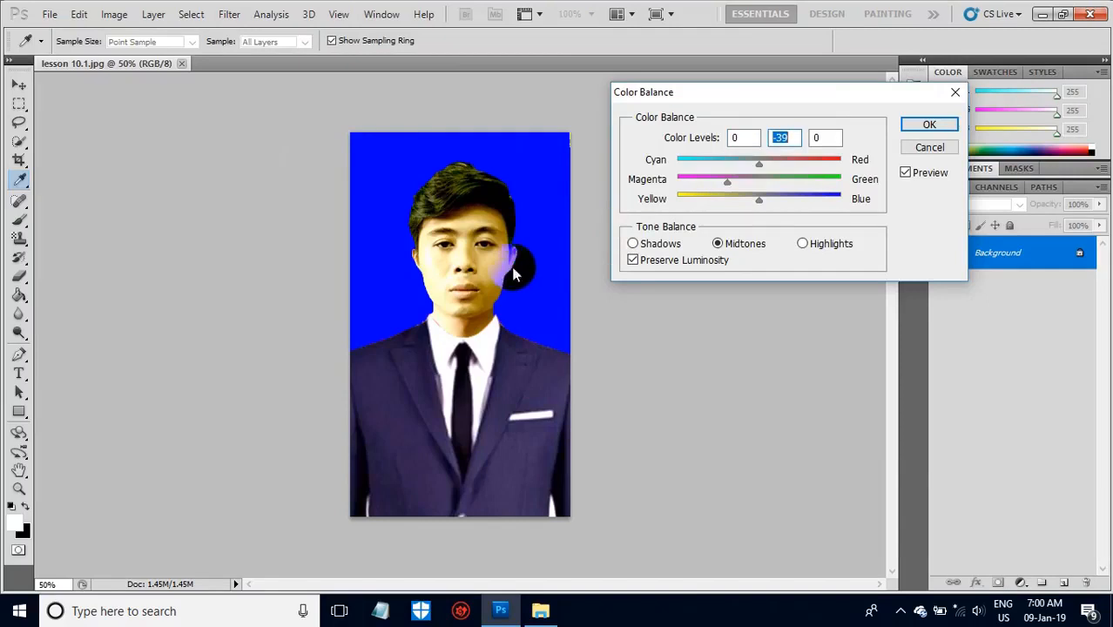
left_click(924, 128)
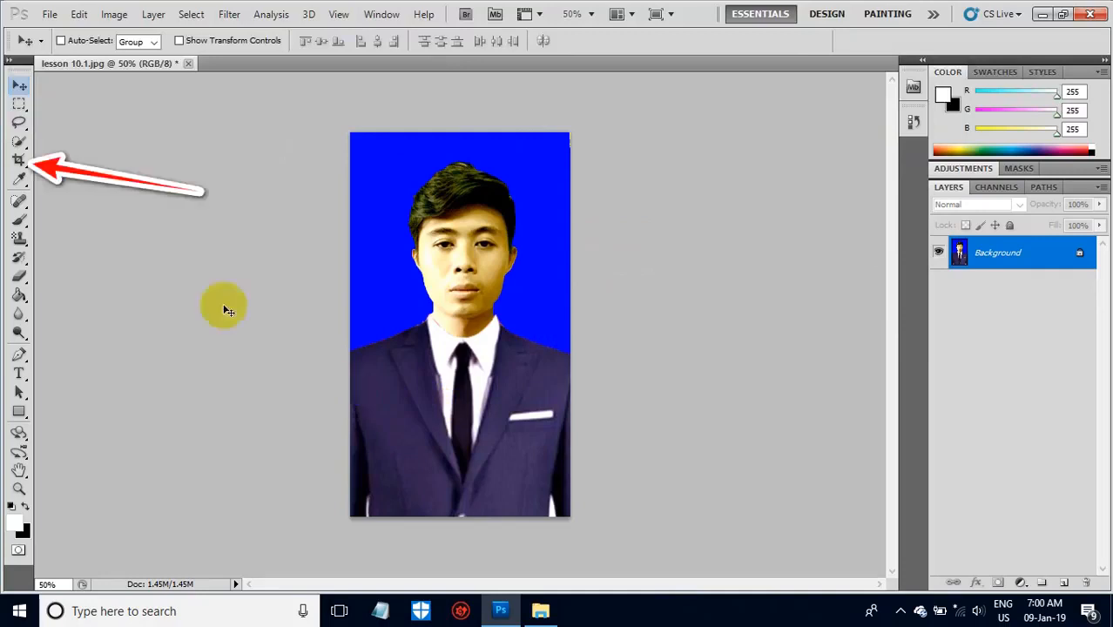
Step: Set up the Crop tool with a width of 1.1 in, a height of 1.25 in and a resolution of 300 pixels/inch
left_click(19, 159)
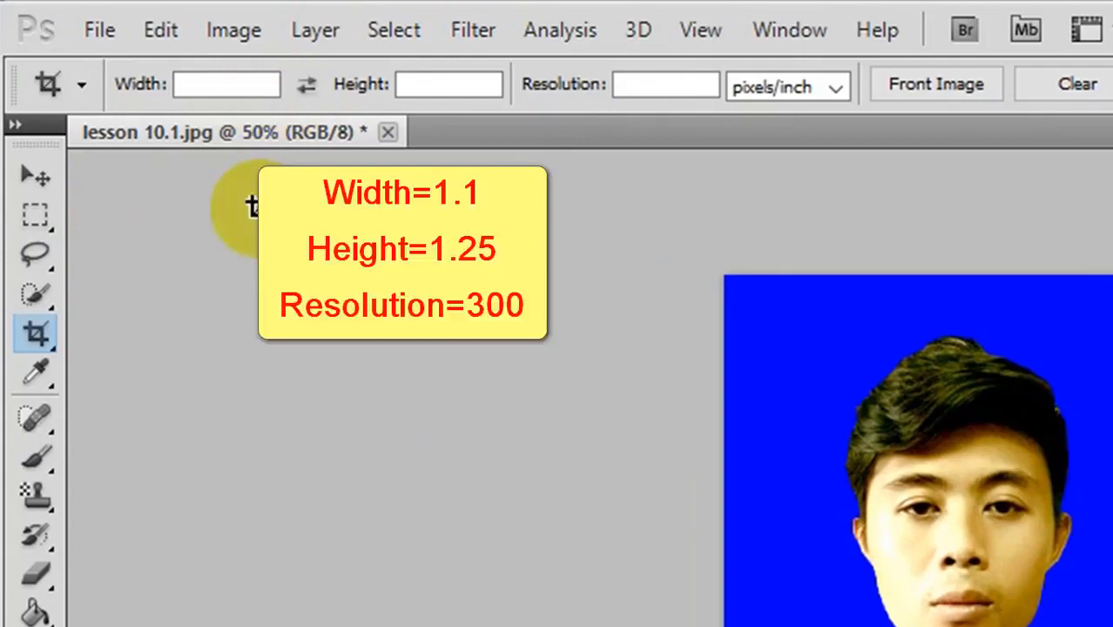
left_click(183, 84)
type("1.1")
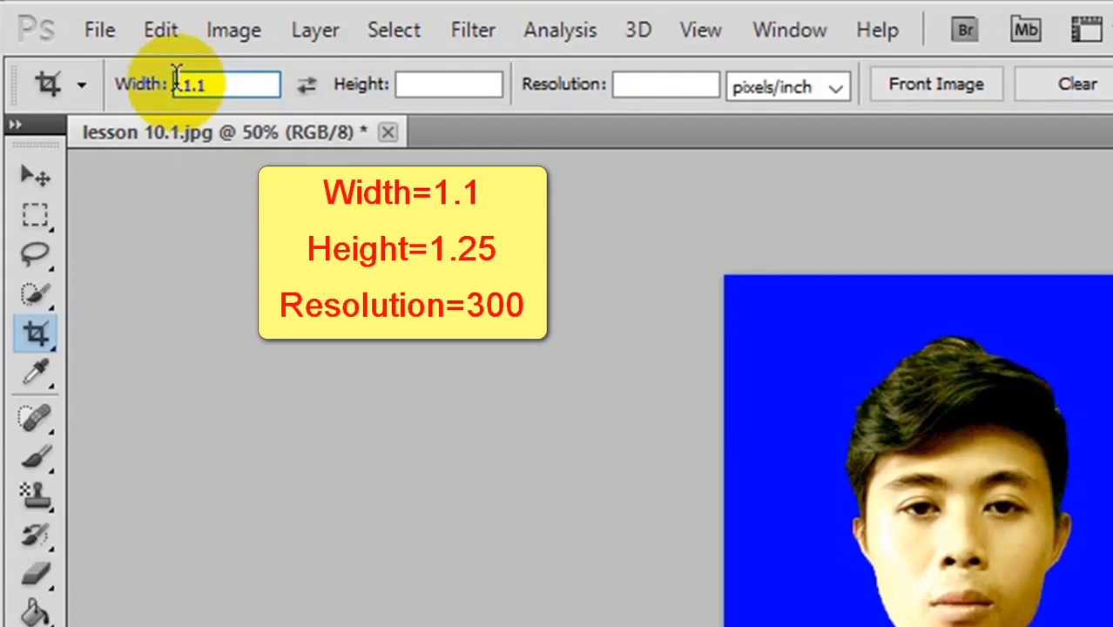
key("Tab")
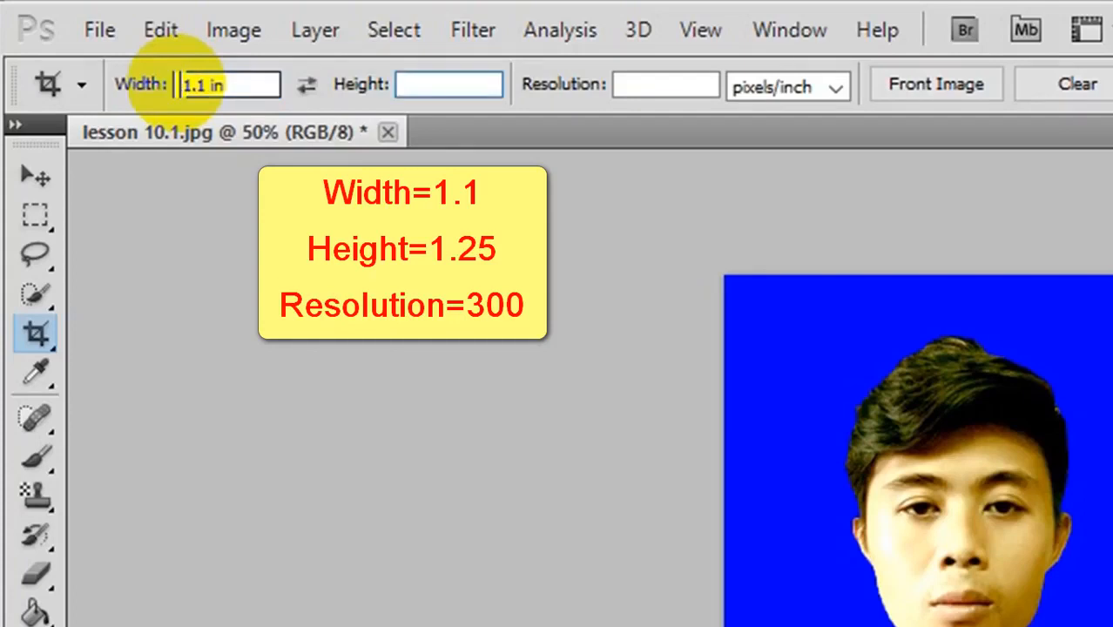
type("1.25")
key("Tab")
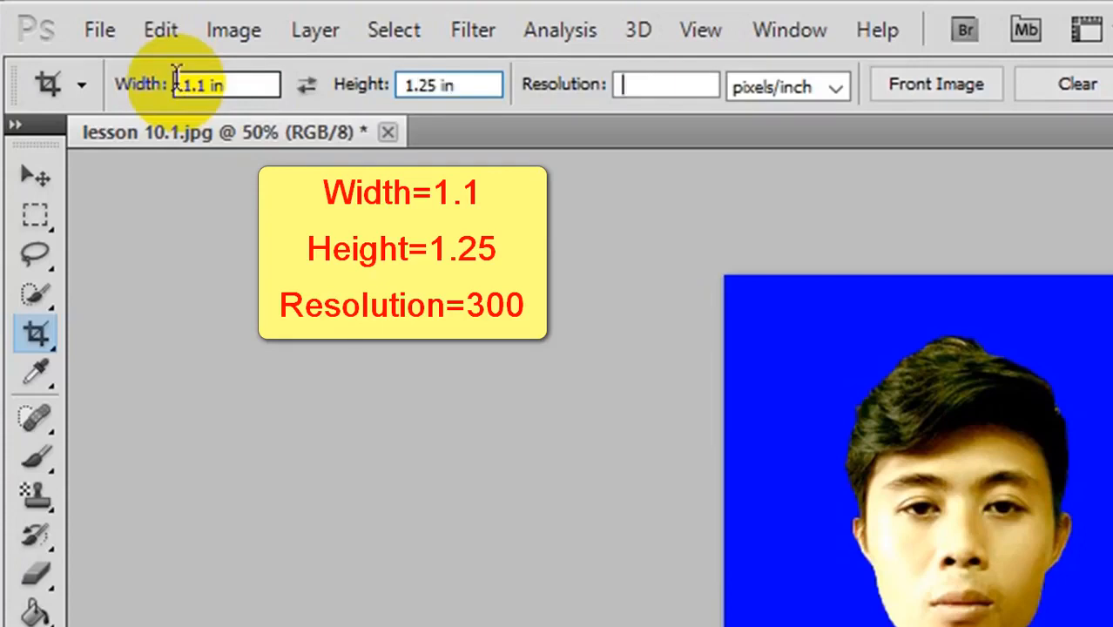
type("300")
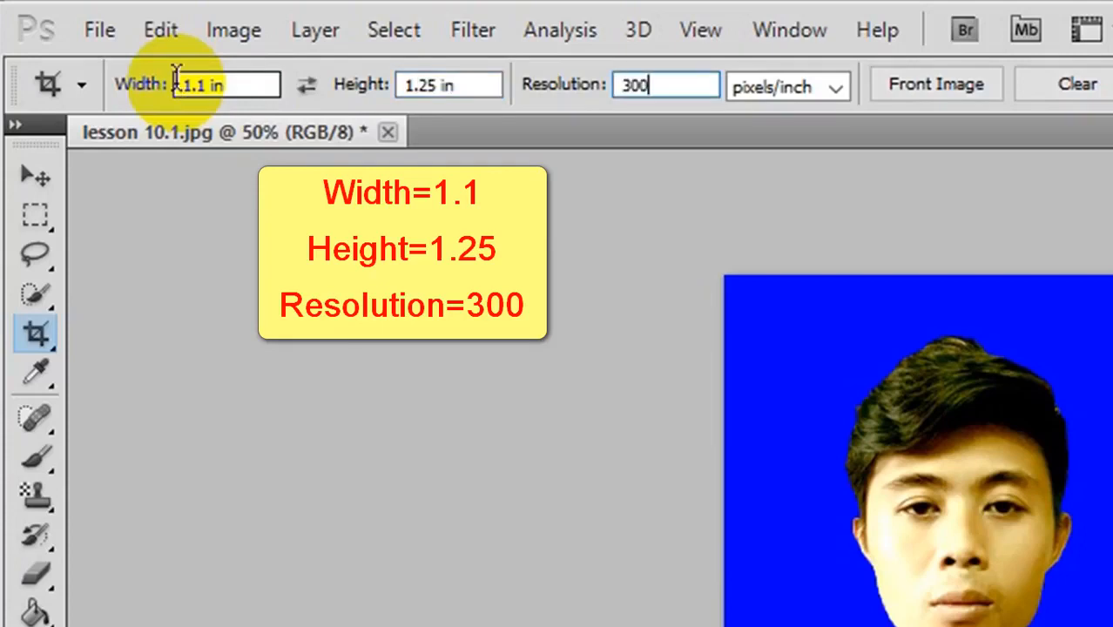
left_click(177, 85)
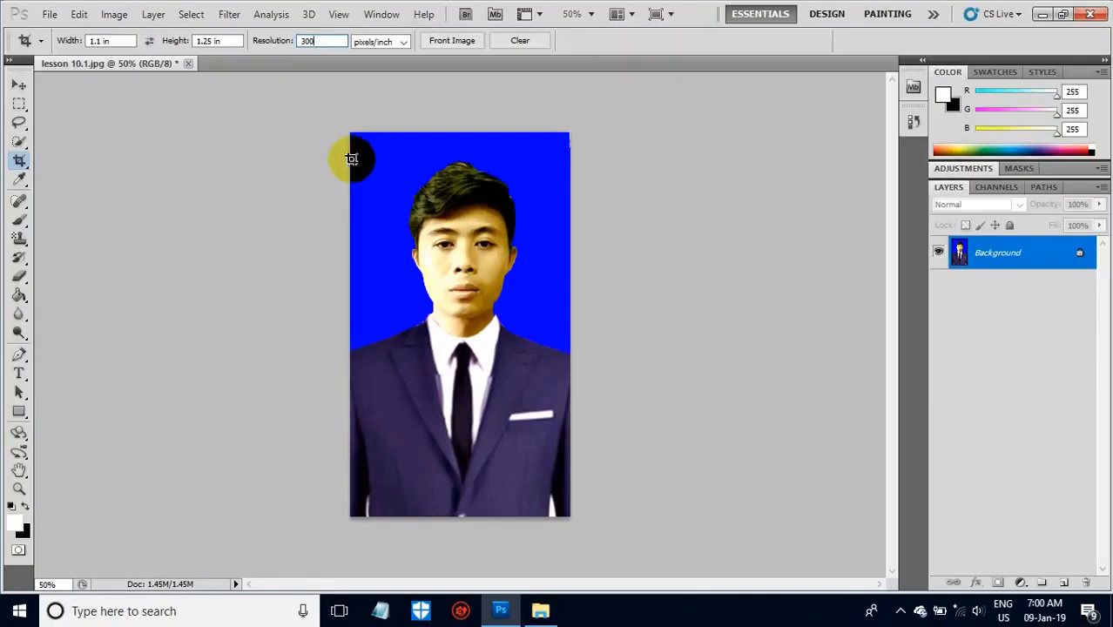
Step: Crop the portrait to the head and shoulders across the full image width, leaving a little blue background above the hair
left_click_drag(351, 158, 568, 510)
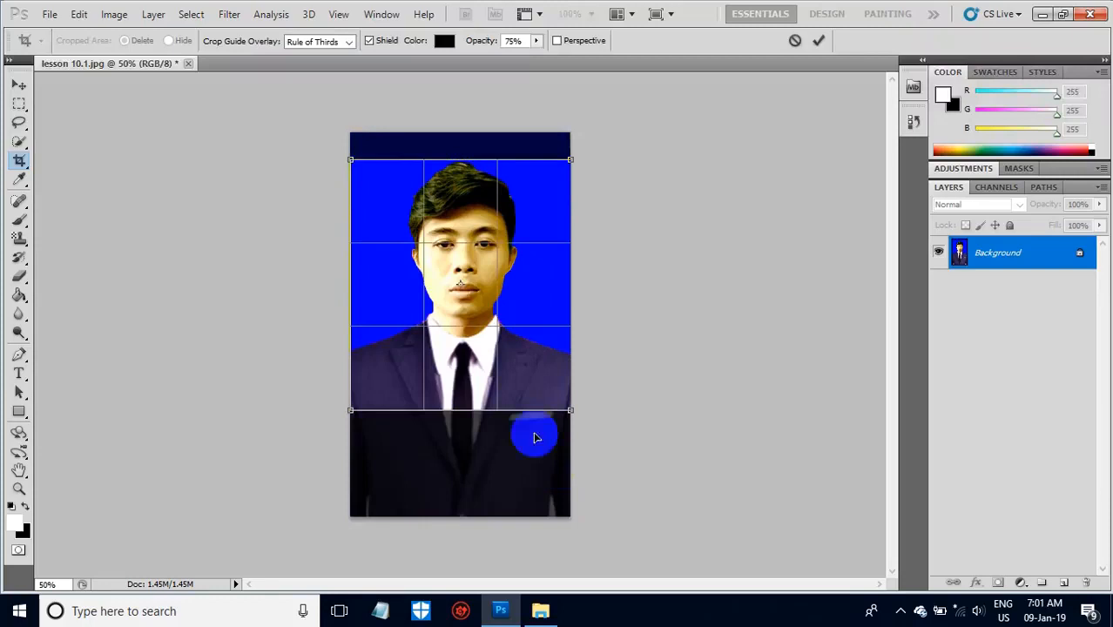
left_click_drag(514, 304, 515, 294)
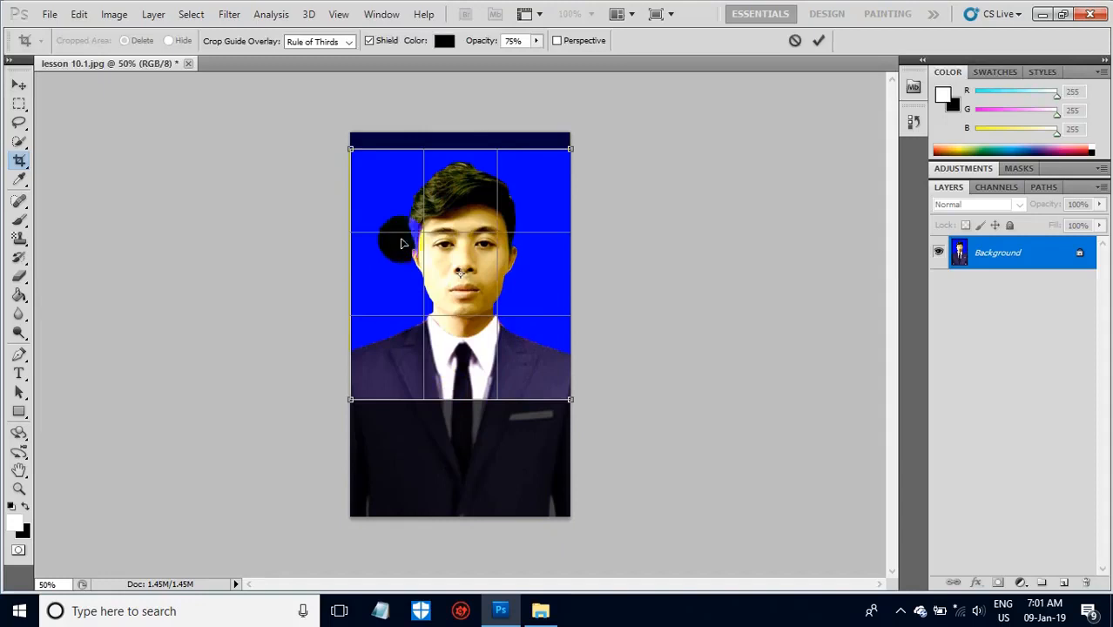
left_click(527, 295)
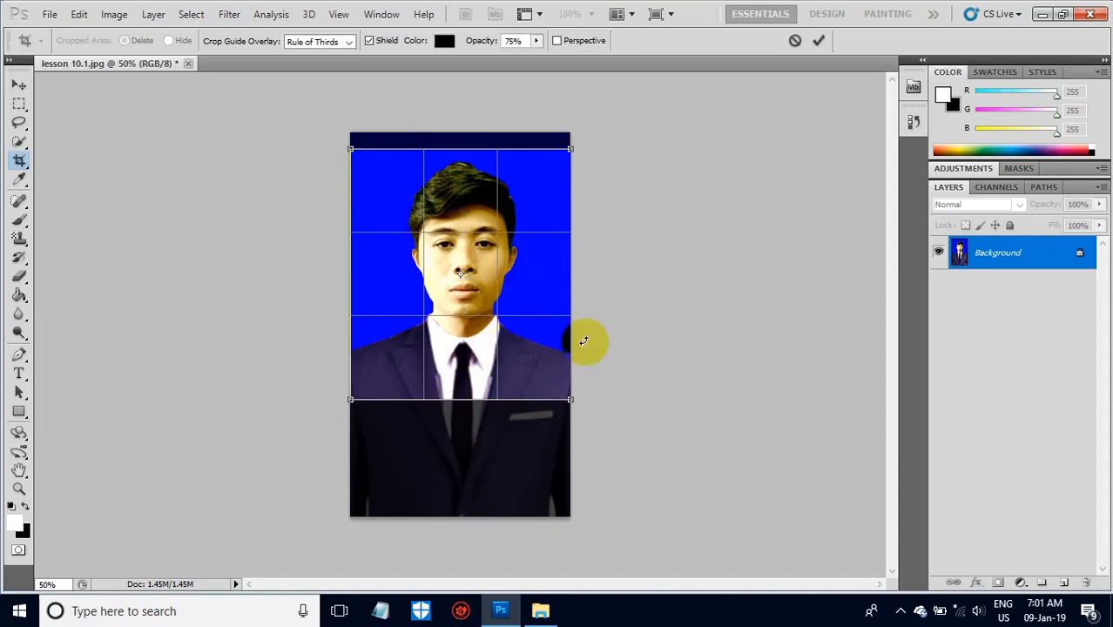
key("Return")
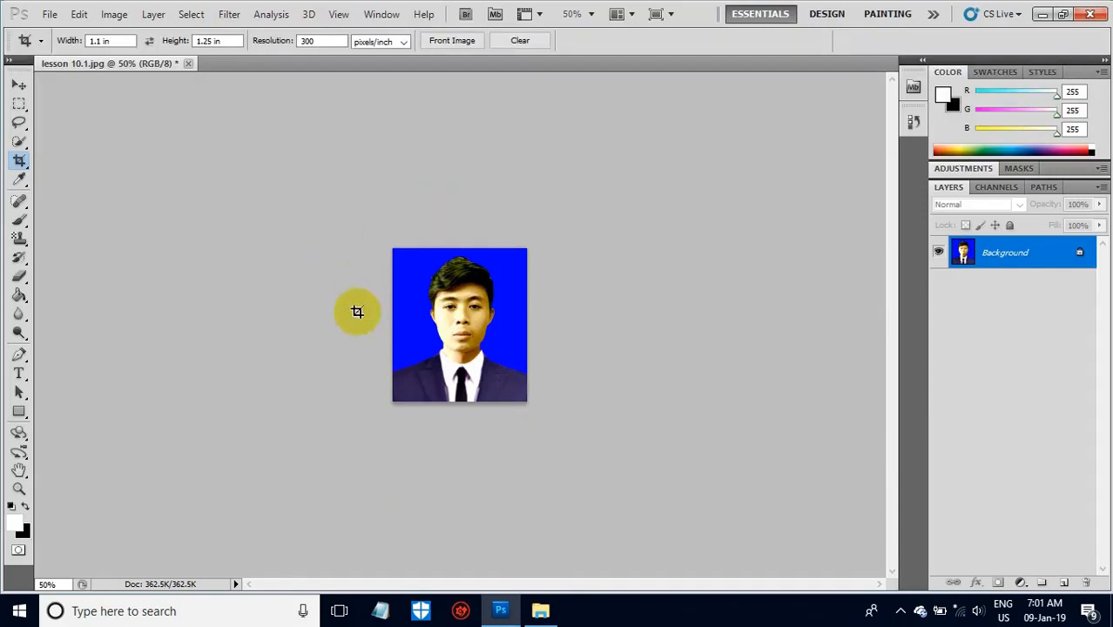
Step: Extend the canvas relatively by 0.1 inch in width and height from the centre, with White as the extension colour
left_click(105, 16)
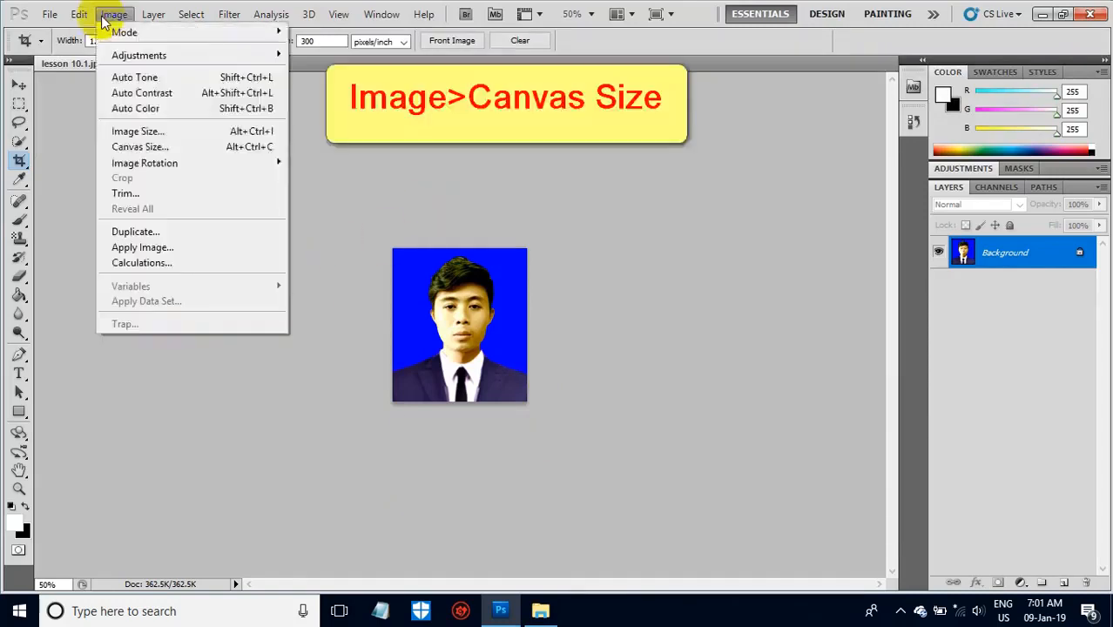
left_click(139, 148)
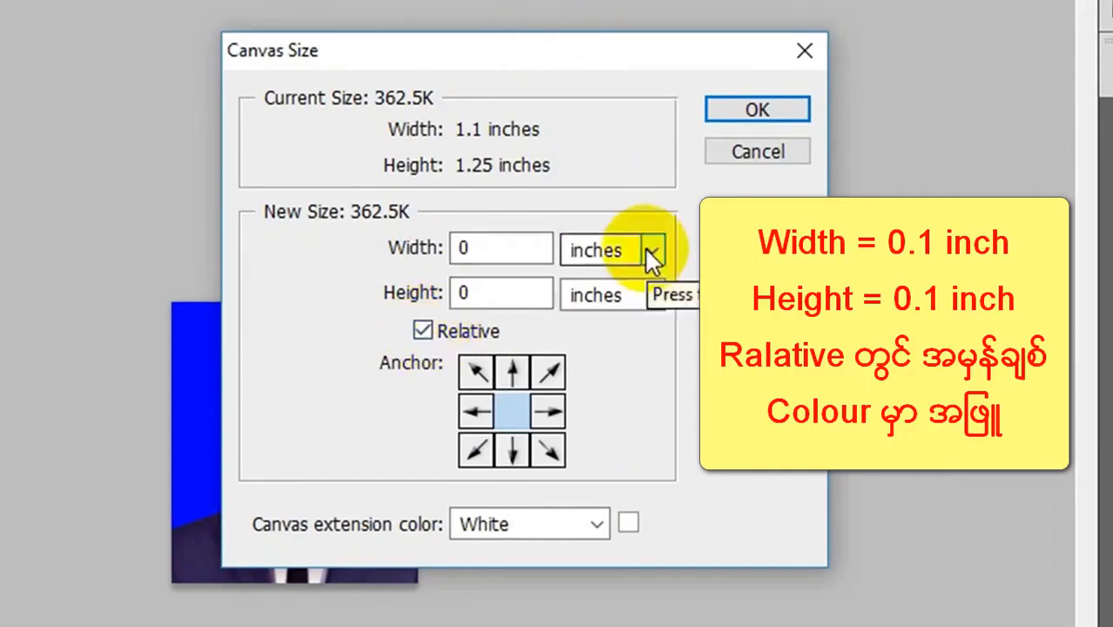
double_click(488, 248)
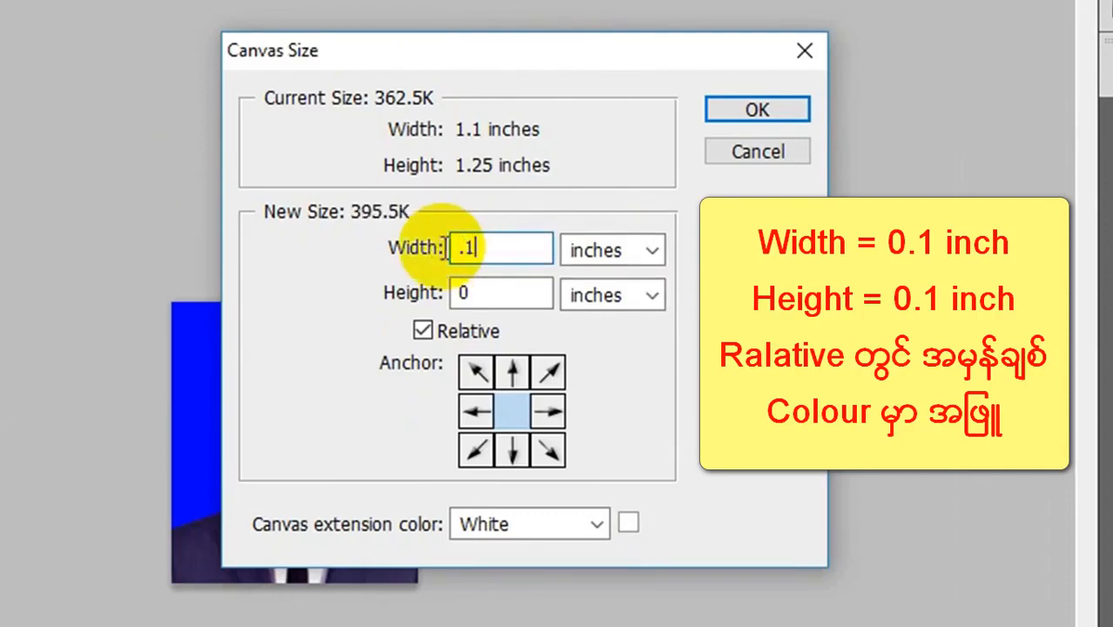
double_click(489, 294)
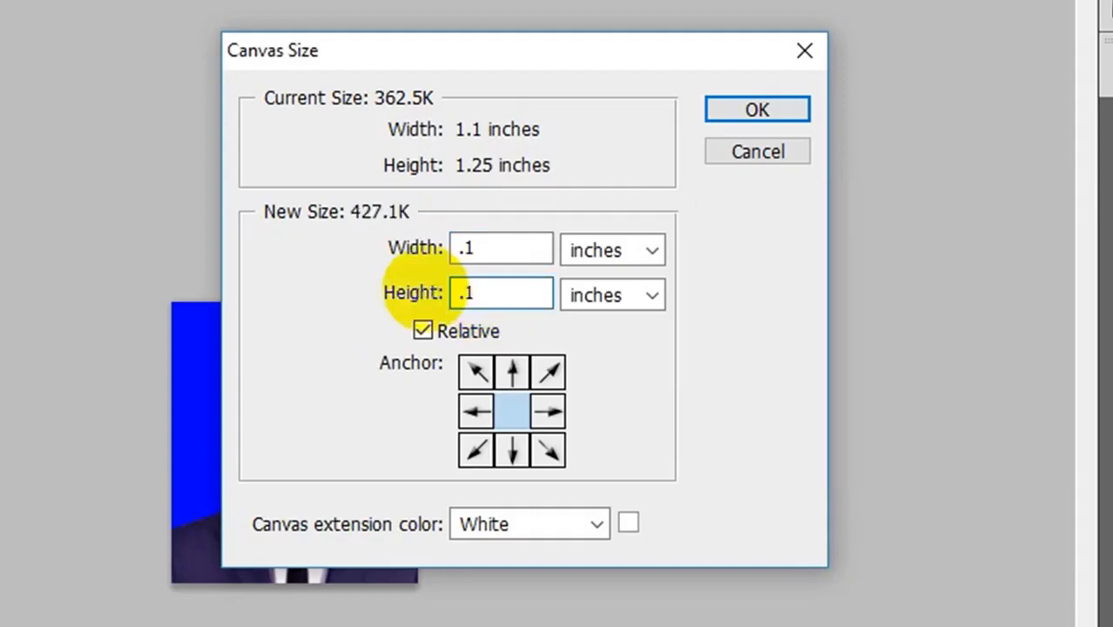
left_click(554, 512)
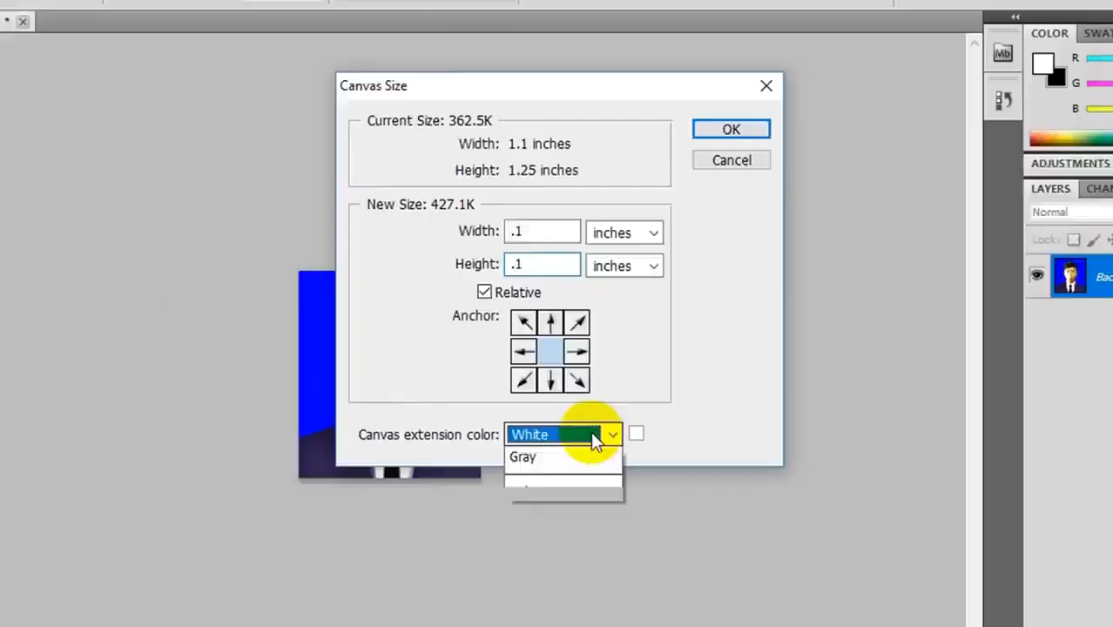
left_click(533, 621)
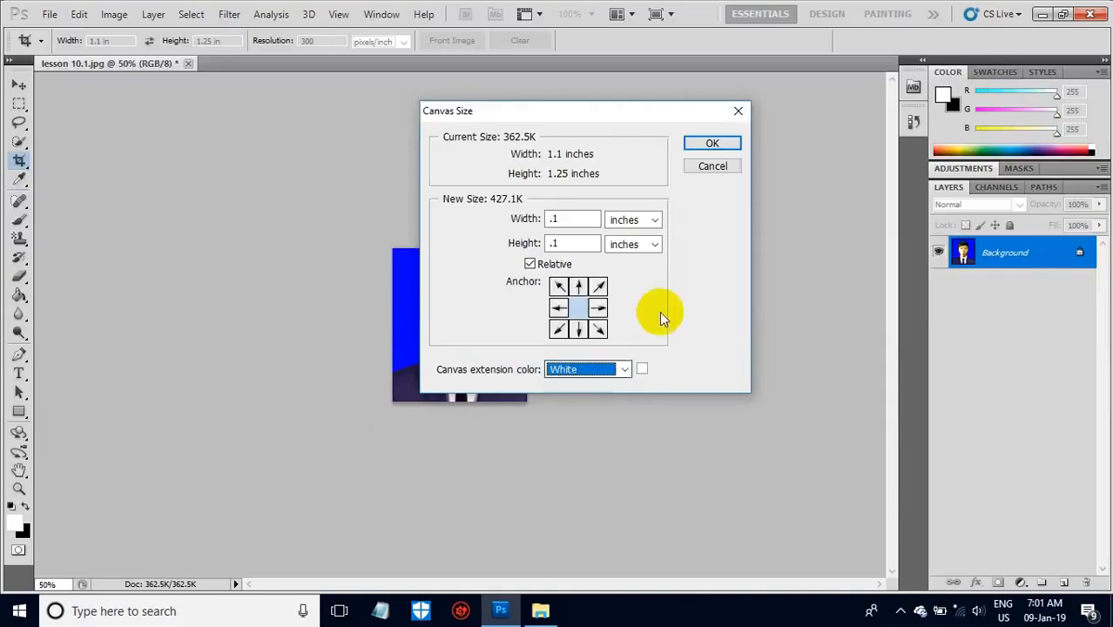
left_click(710, 142)
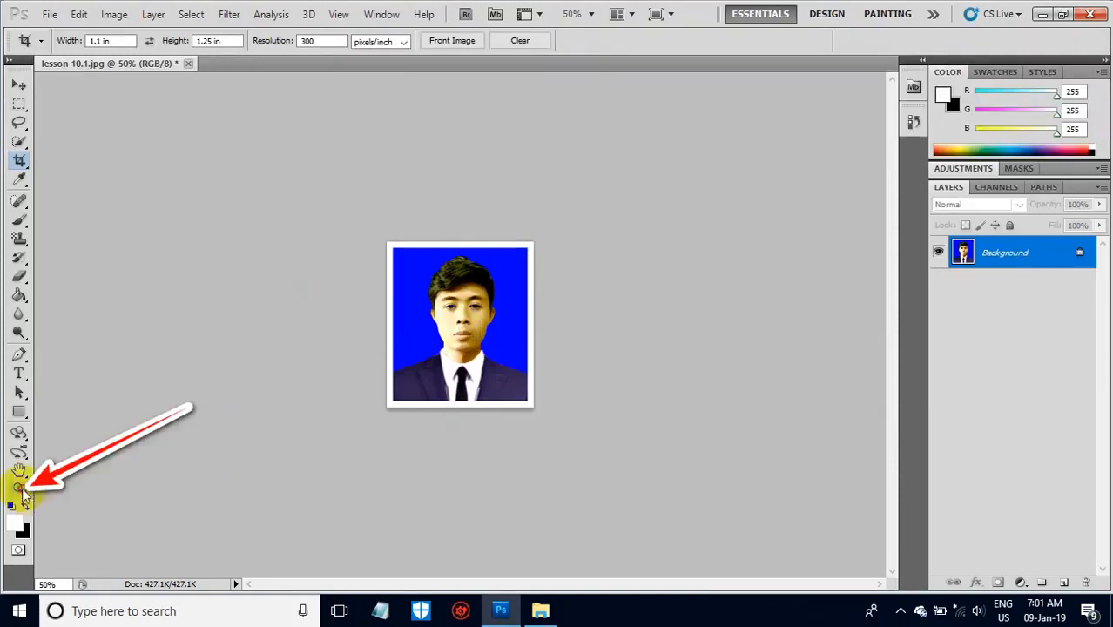
Step: Add a new empty layer above the Background and select the whole canvas
left_click(19, 489)
left_click(455, 336)
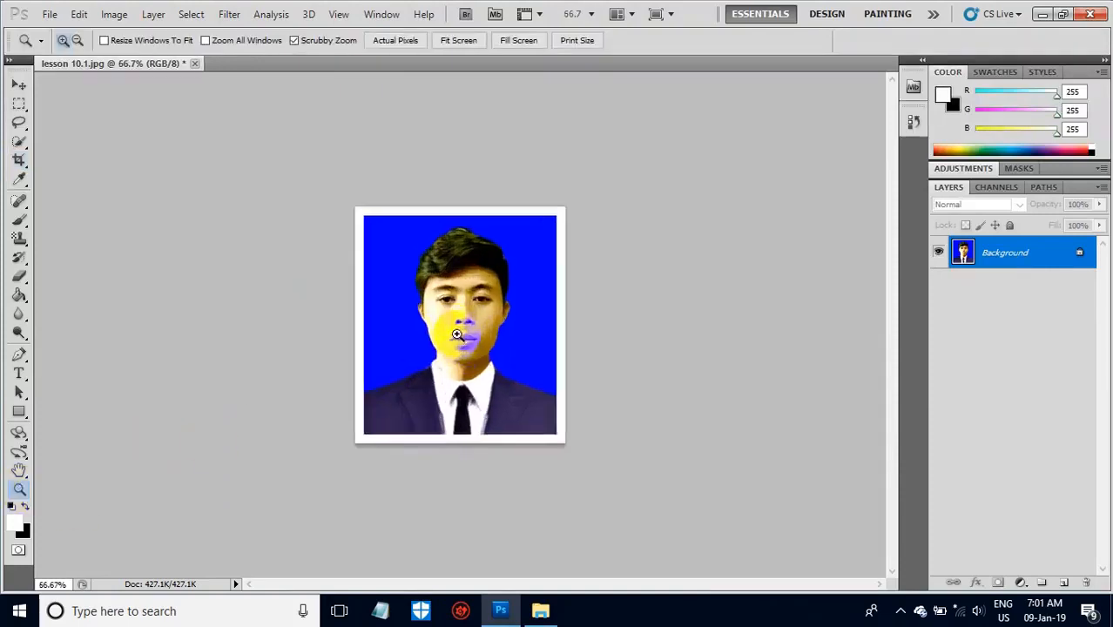
left_click(458, 335)
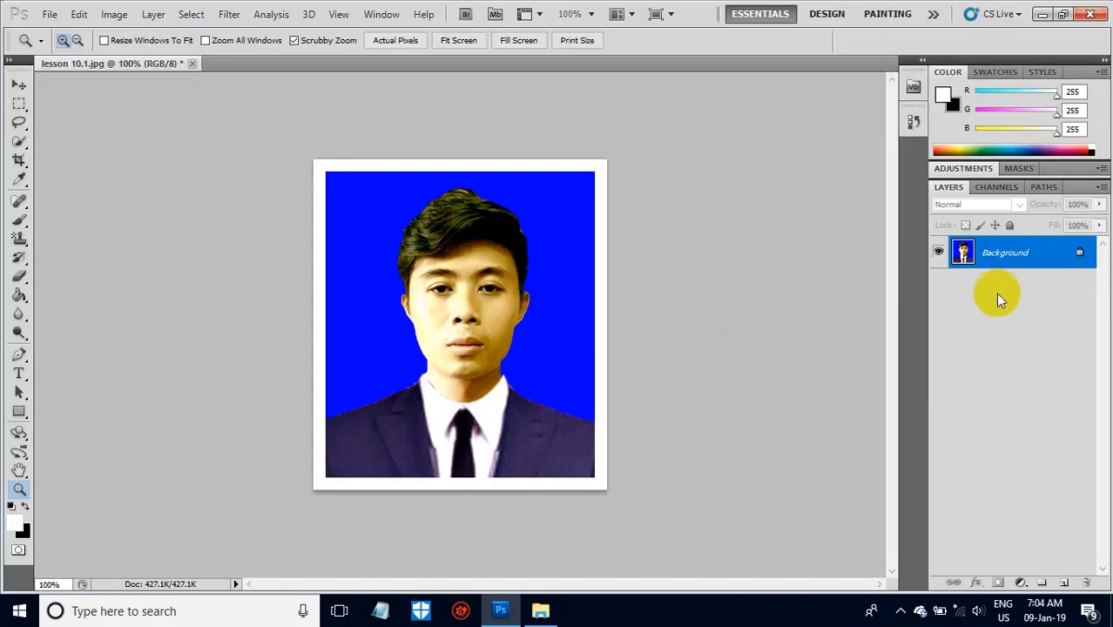
left_click(1065, 584)
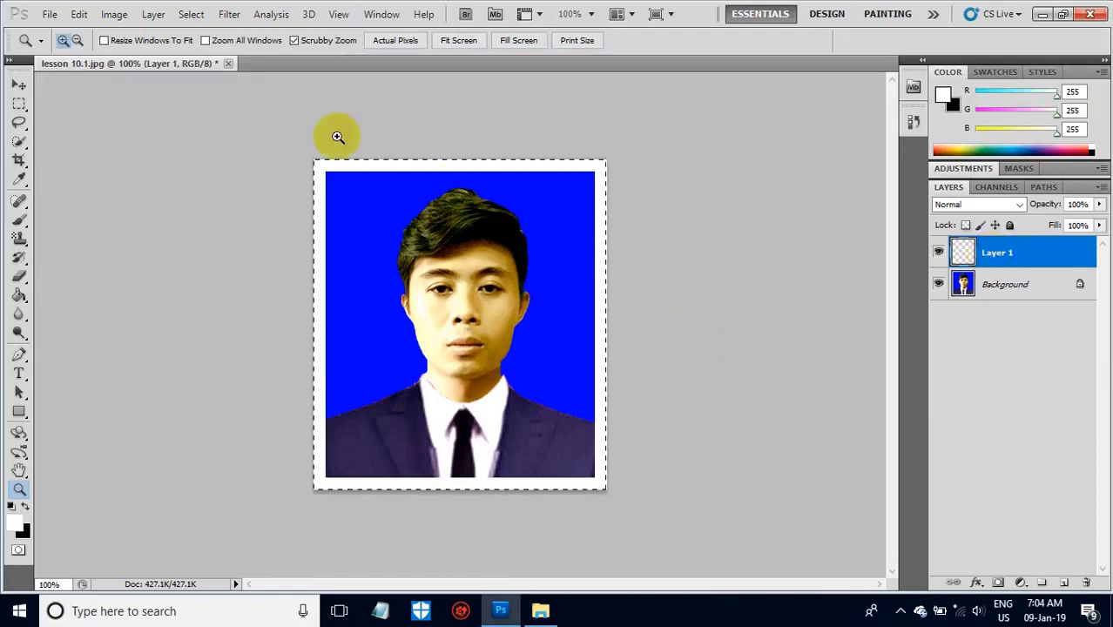
Step: Stroke the selection on the new layer with a 1 px near-black (#050505) line located at Center, and deselect
left_click(75, 16)
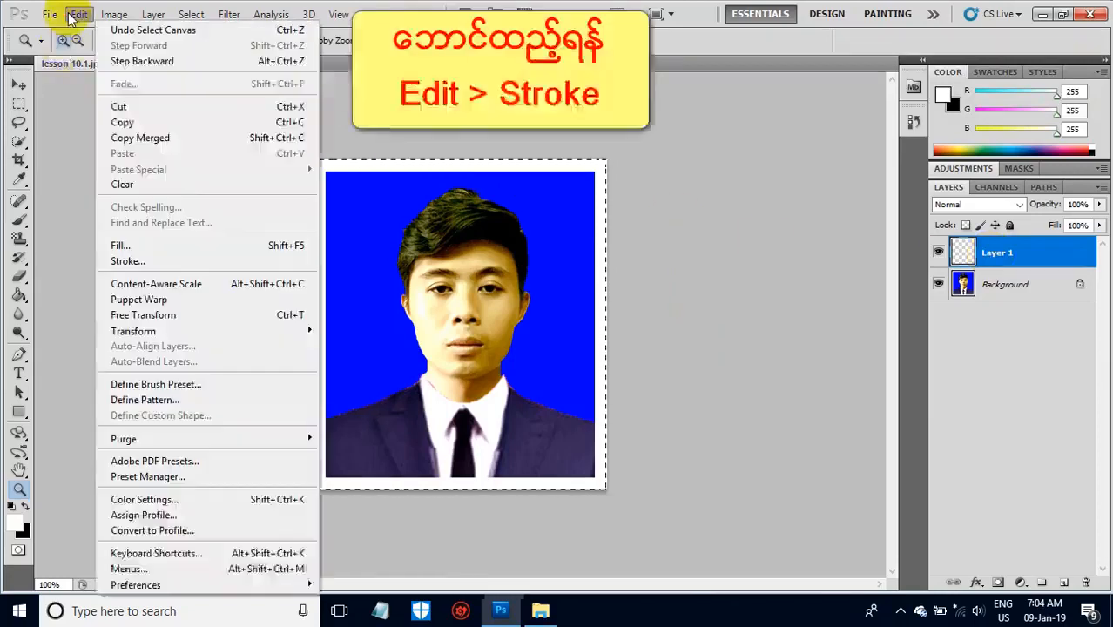
left_click(127, 262)
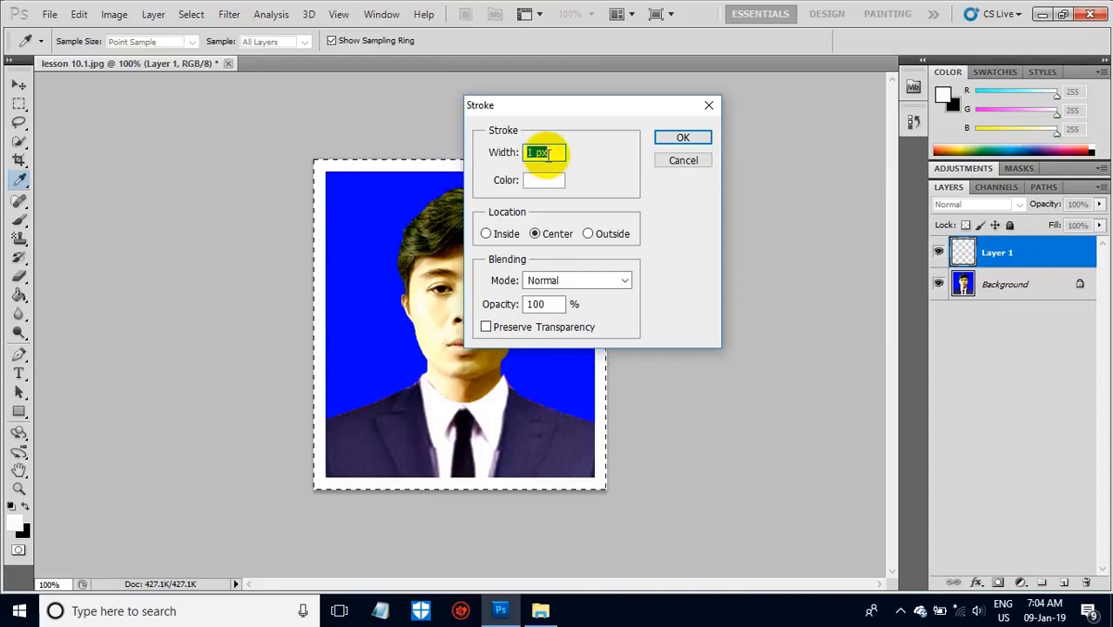
left_click(540, 183)
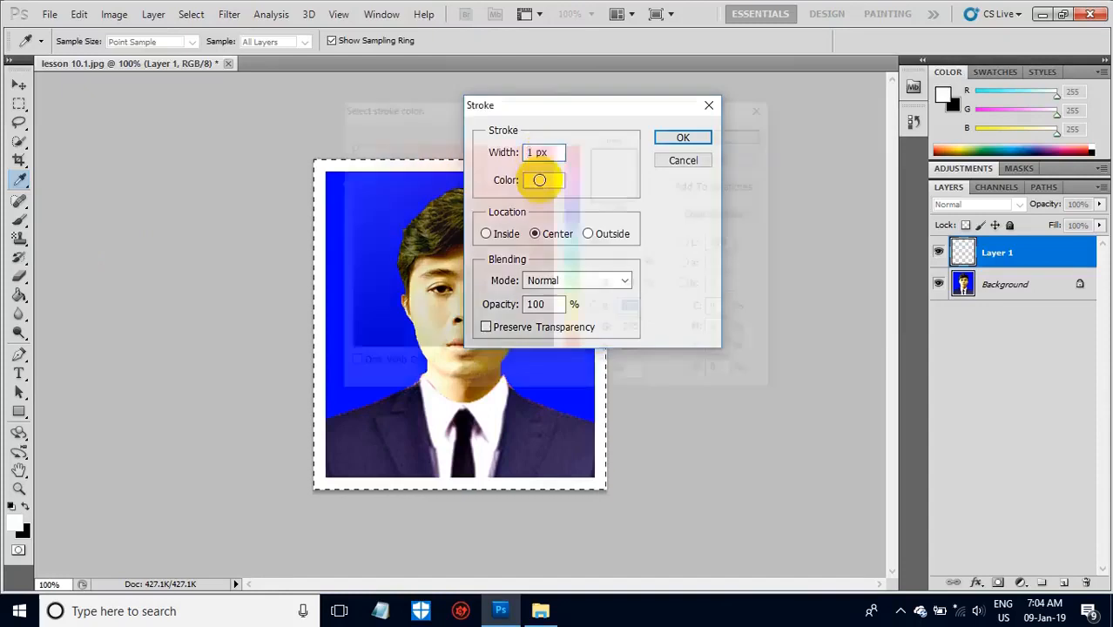
left_click(361, 347)
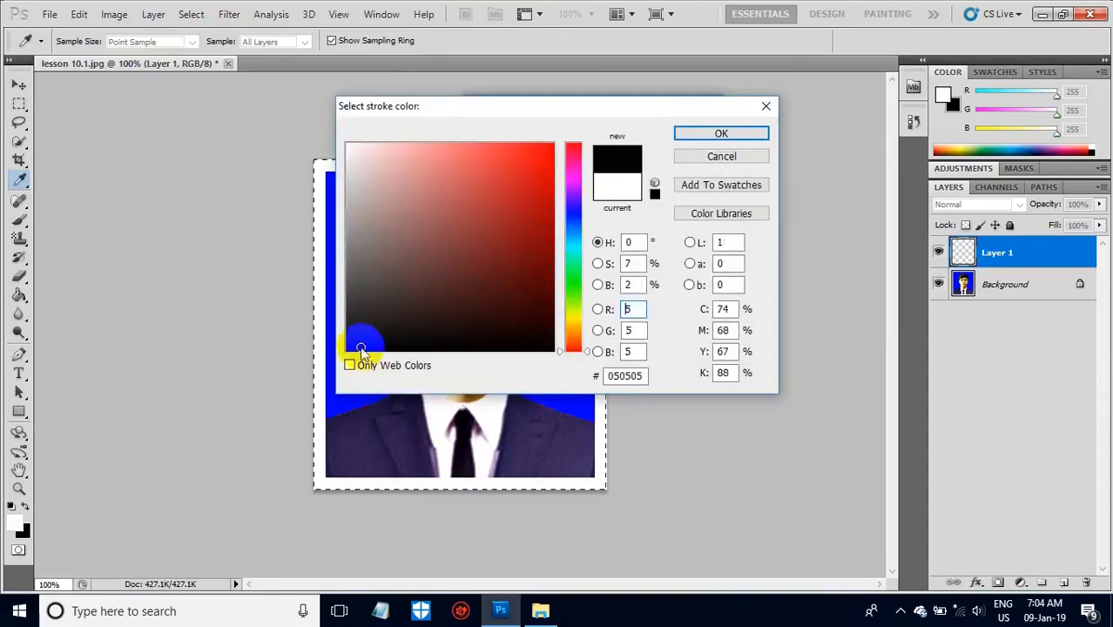
left_click(720, 135)
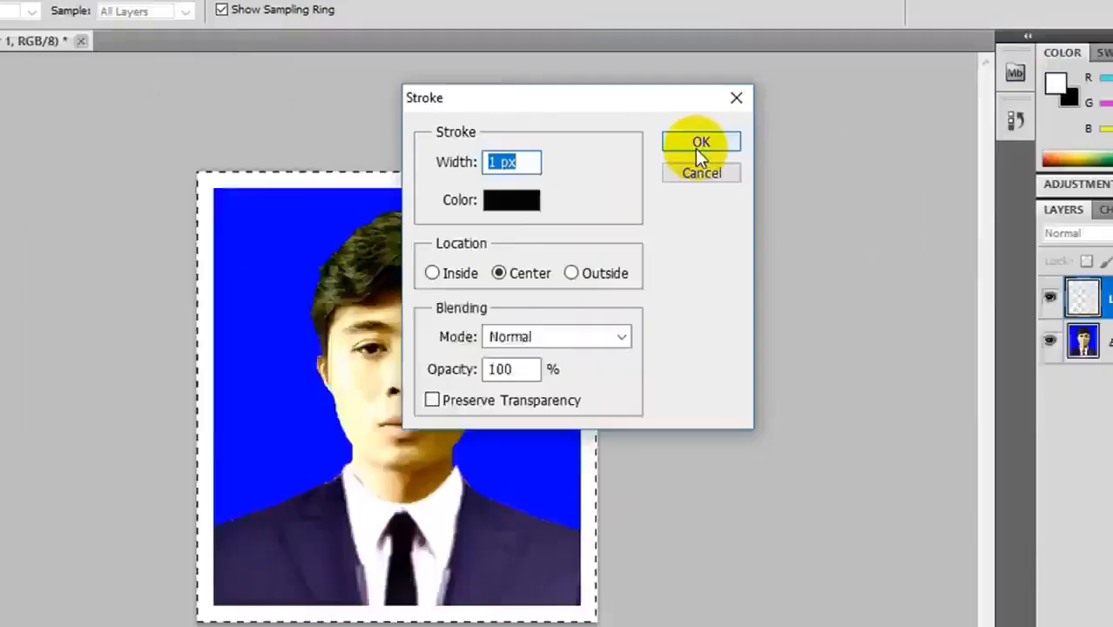
left_click(727, 149)
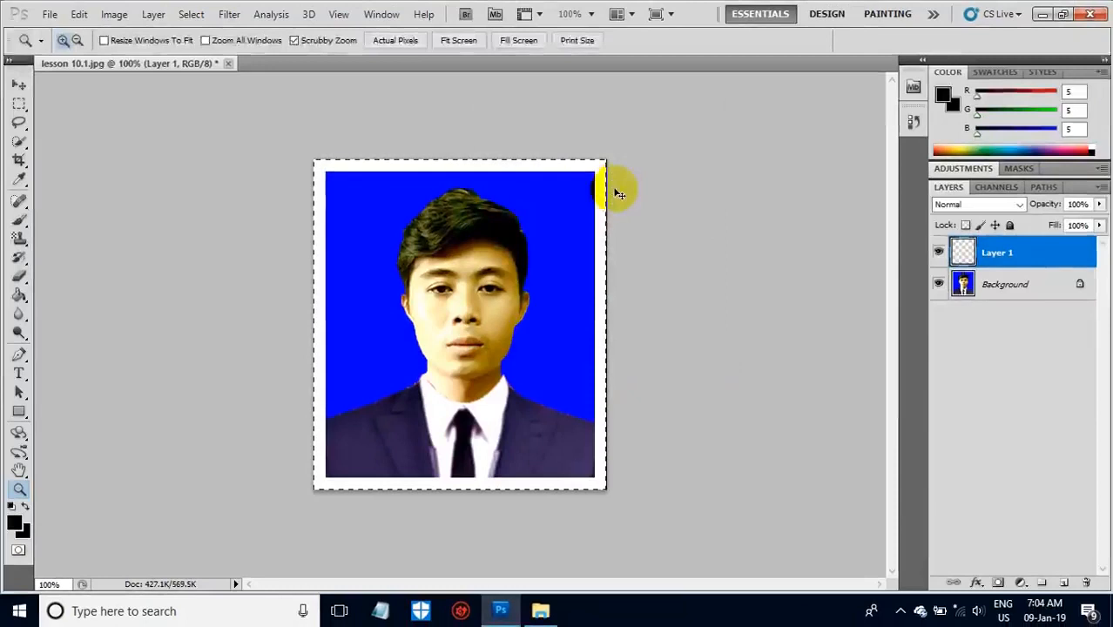
key("ctrl+d")
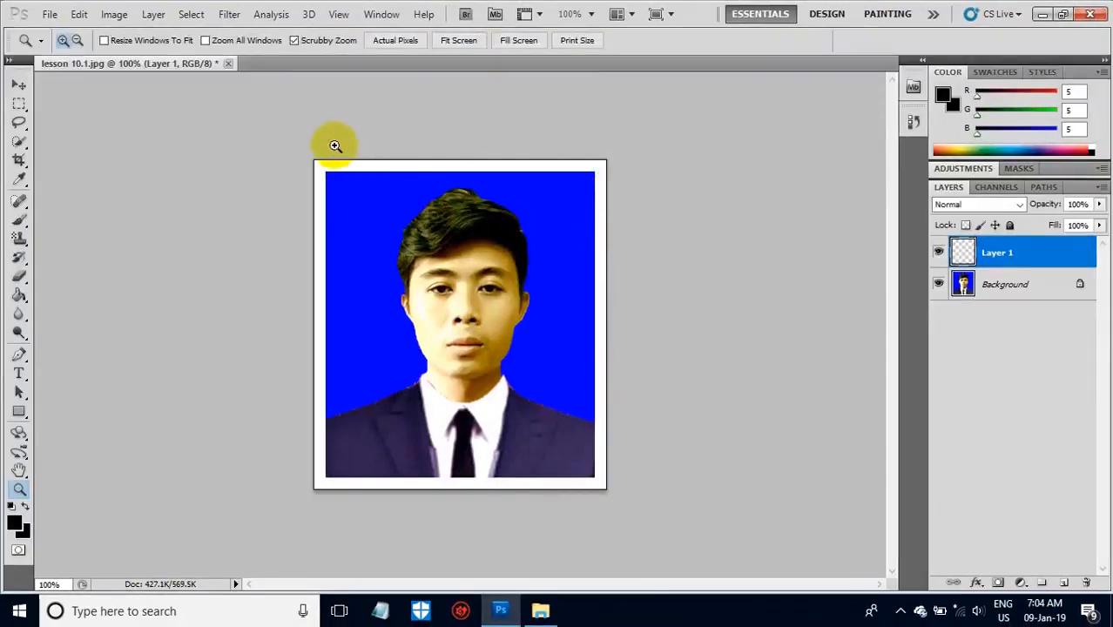
Step: Delete the middle of the black border on all four sides using rectangular marquee selections, leaving only the corner cut marks
left_click(19, 104)
left_click(79, 103)
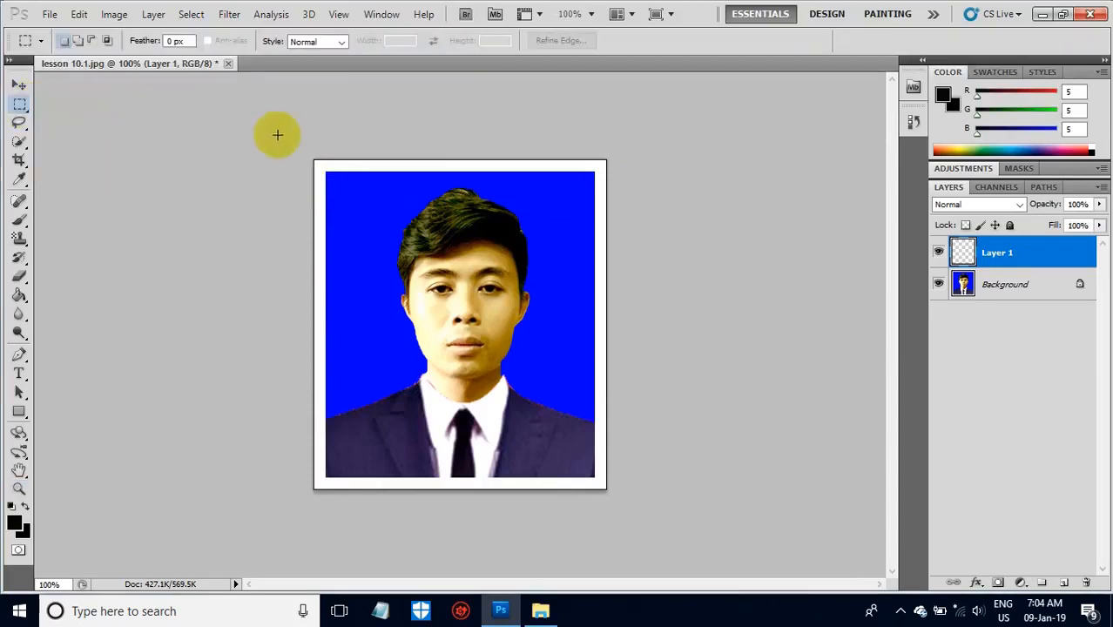
left_click_drag(325, 149, 595, 525)
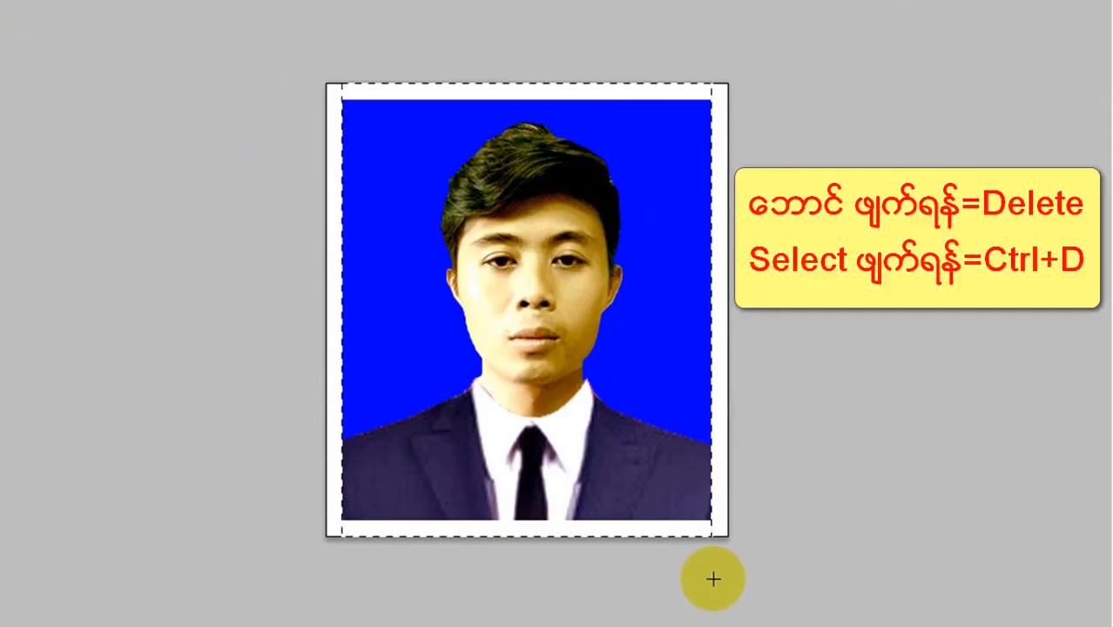
key("ctrl+d")
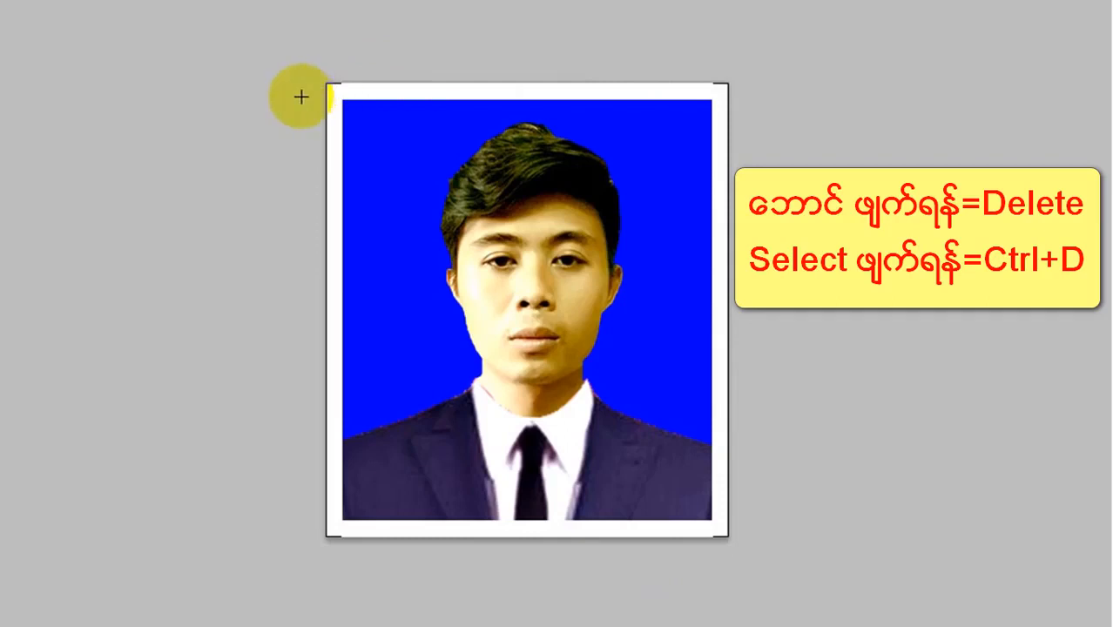
left_click_drag(329, 99, 789, 519)
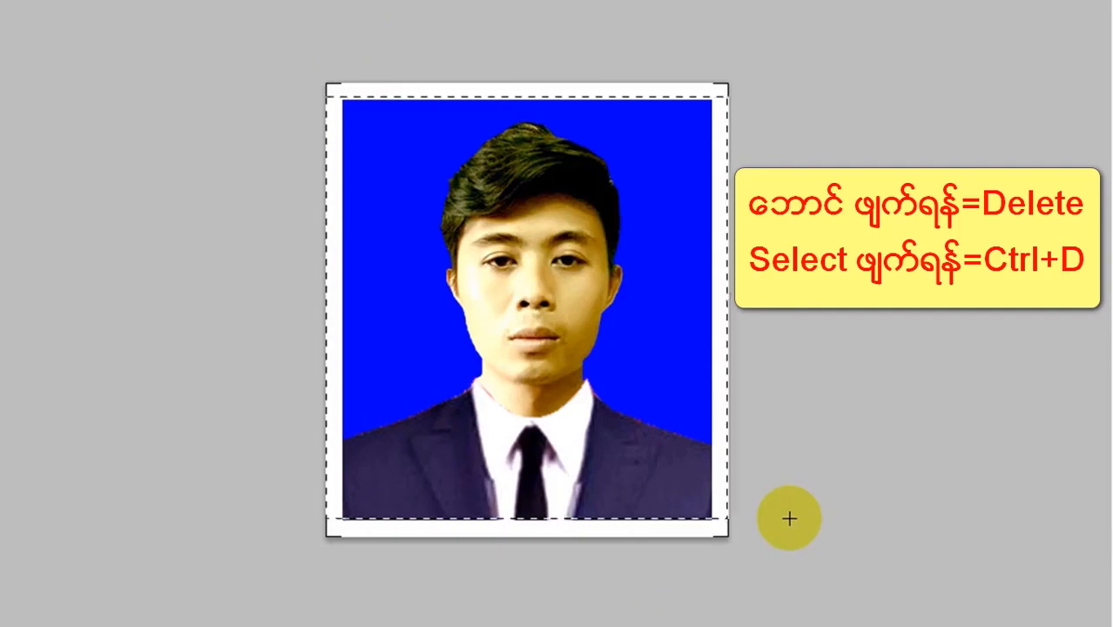
key("ctrl+d")
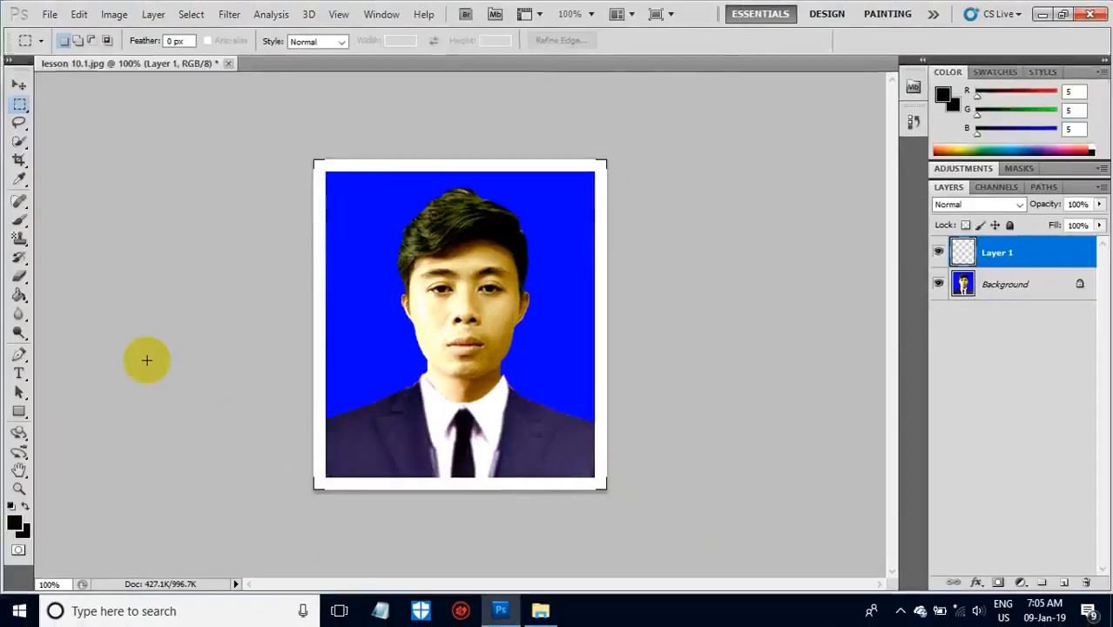
Step: Define the finished portrait with its white border and corner marks as a pattern, keeping the suggested name
left_click(79, 15)
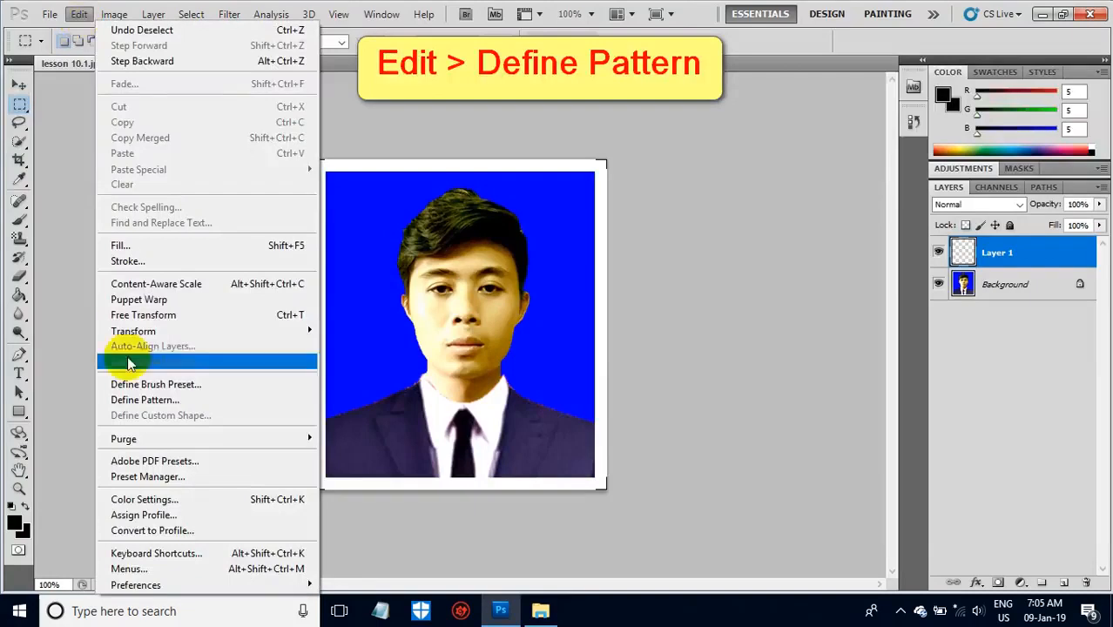
left_click(139, 401)
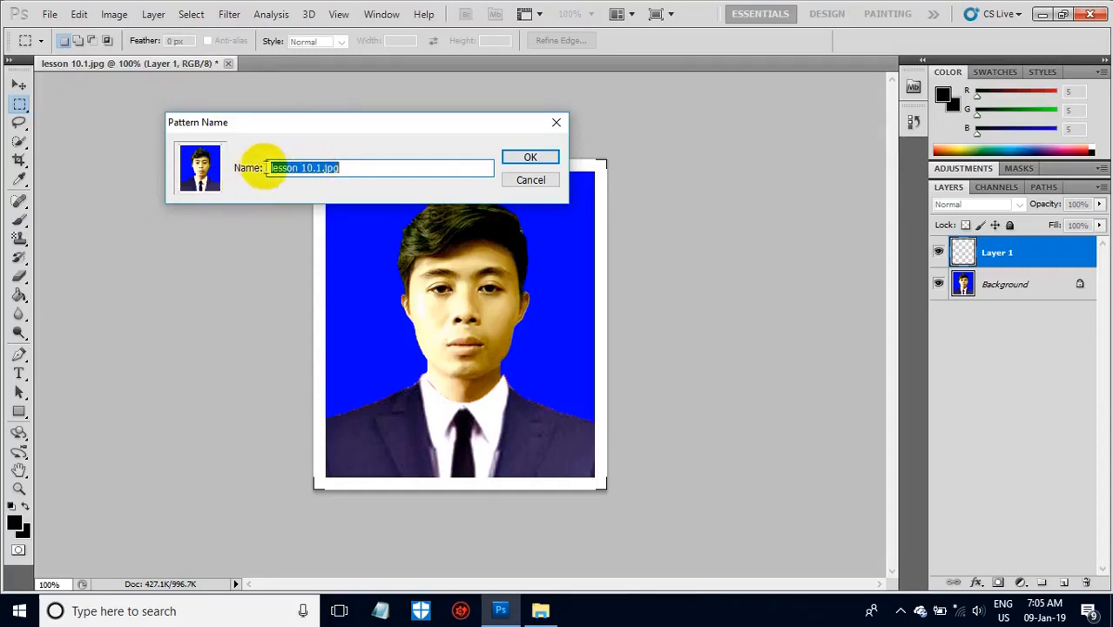
left_click(525, 160)
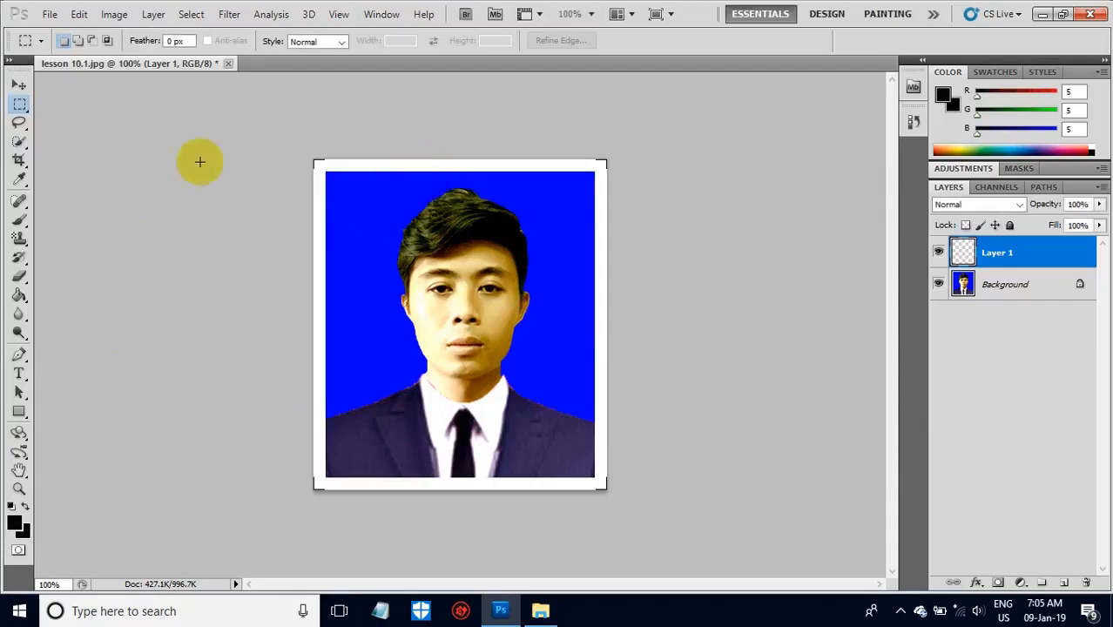
Step: Start a new document with the Custom preset, 4 inches wide and 6 inches high
left_click(50, 16)
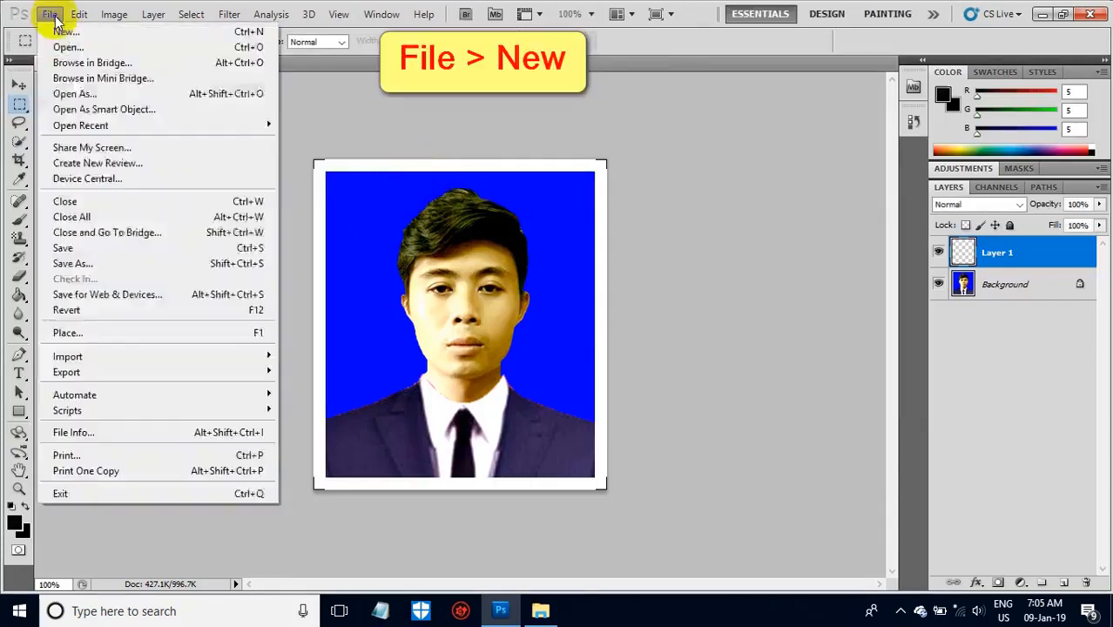
left_click(58, 31)
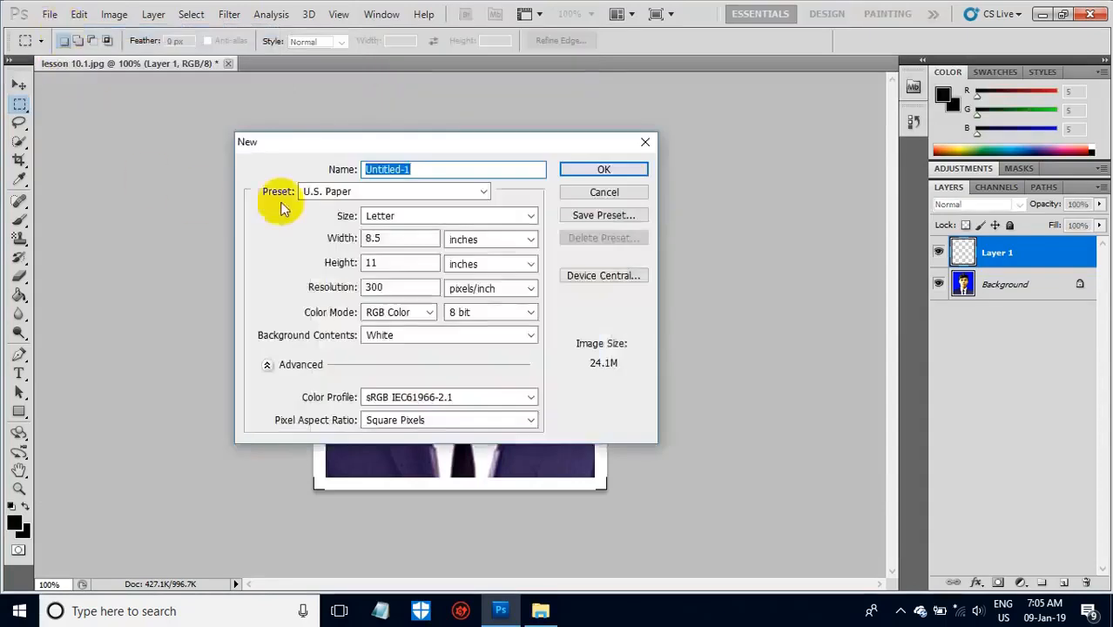
left_click(364, 191)
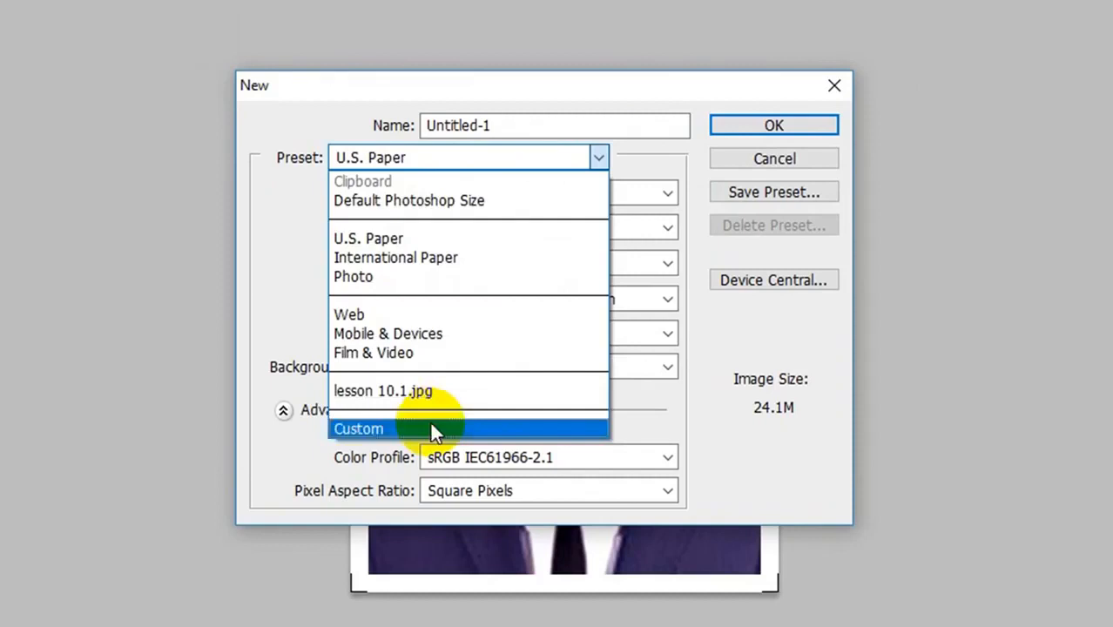
left_click(432, 427)
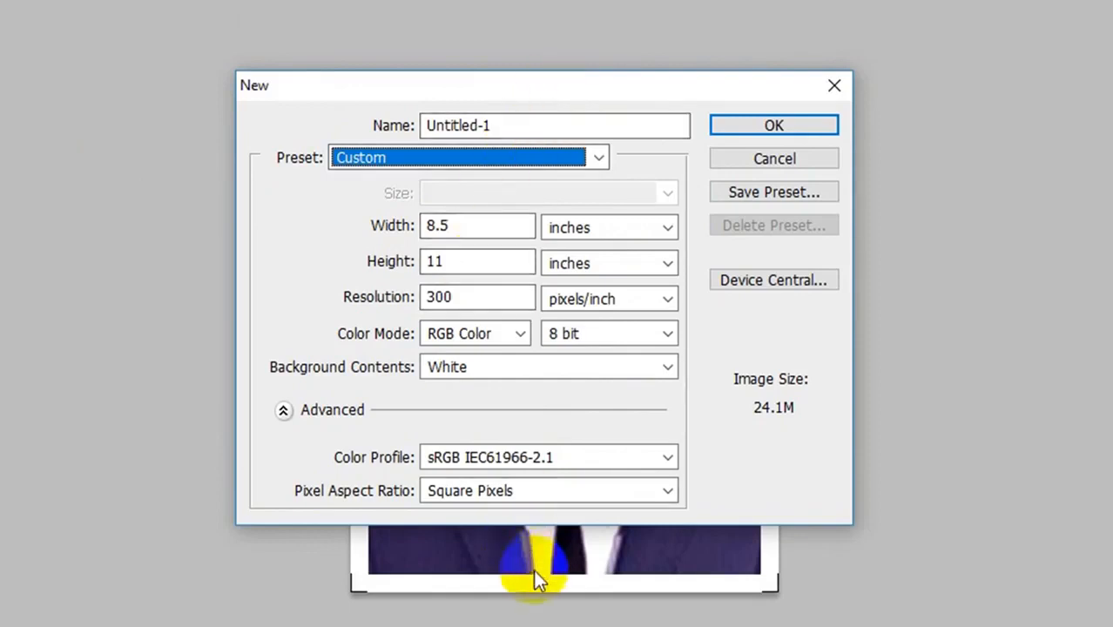
left_click_drag(481, 223, 366, 218)
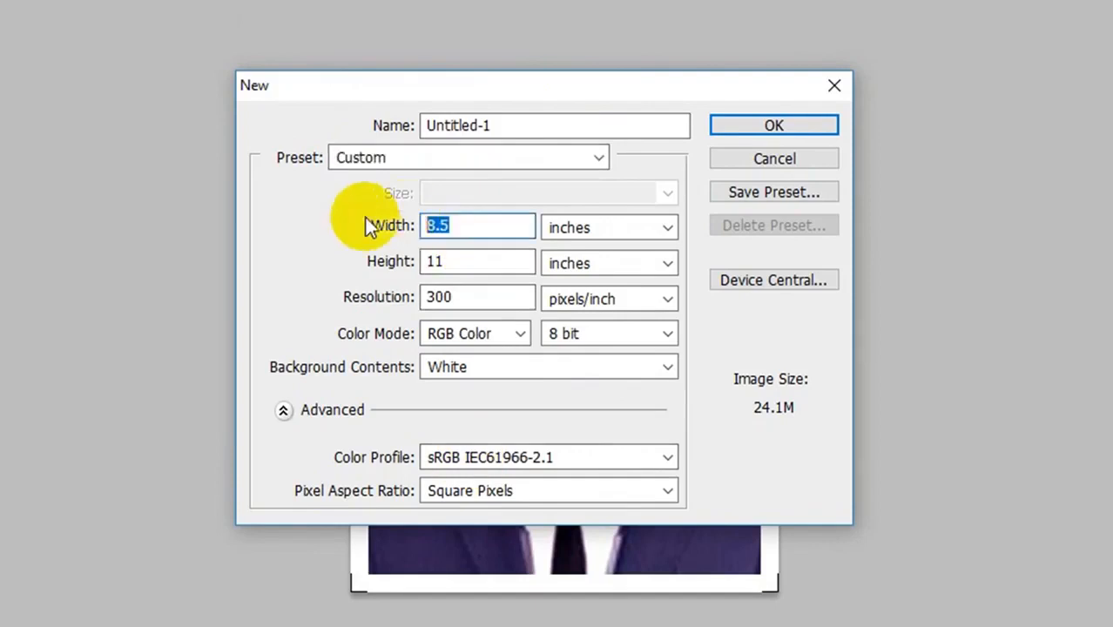
type("4")
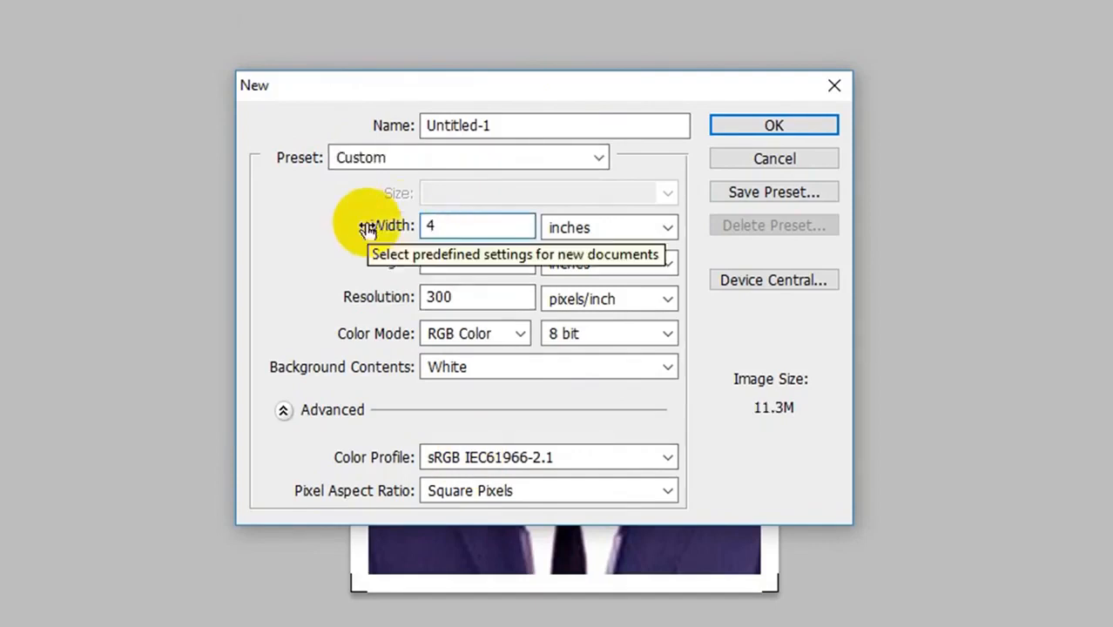
left_click(471, 263)
left_click_drag(472, 263, 391, 273)
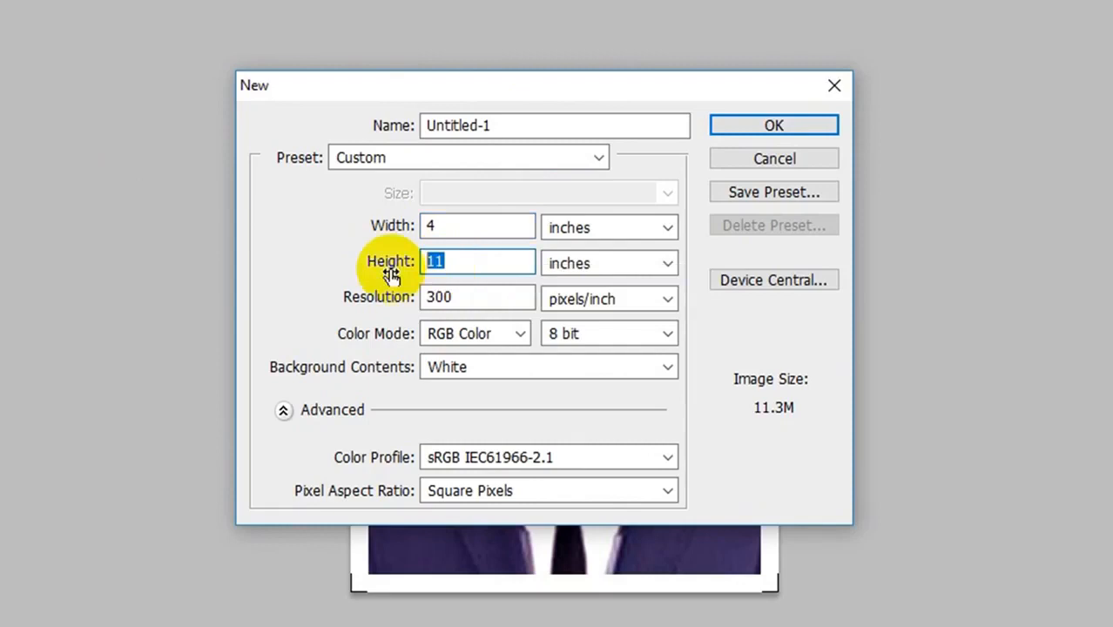
type("6")
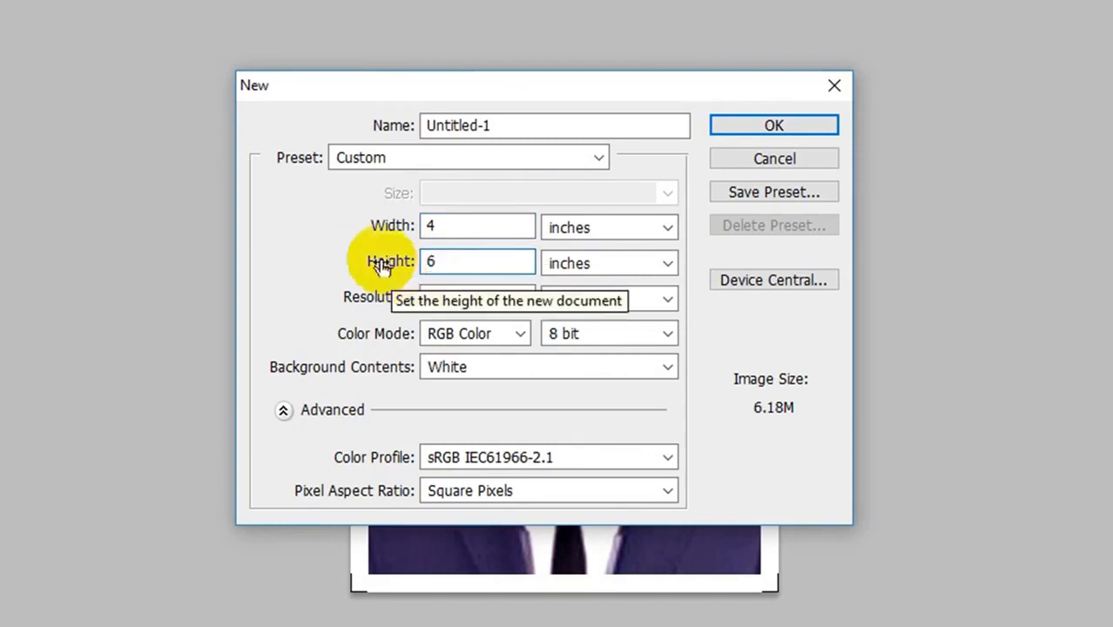
Step: Keep the new document's resolution at 300 pixels/inch, set its background contents to Transparent, and create it
left_click(464, 298)
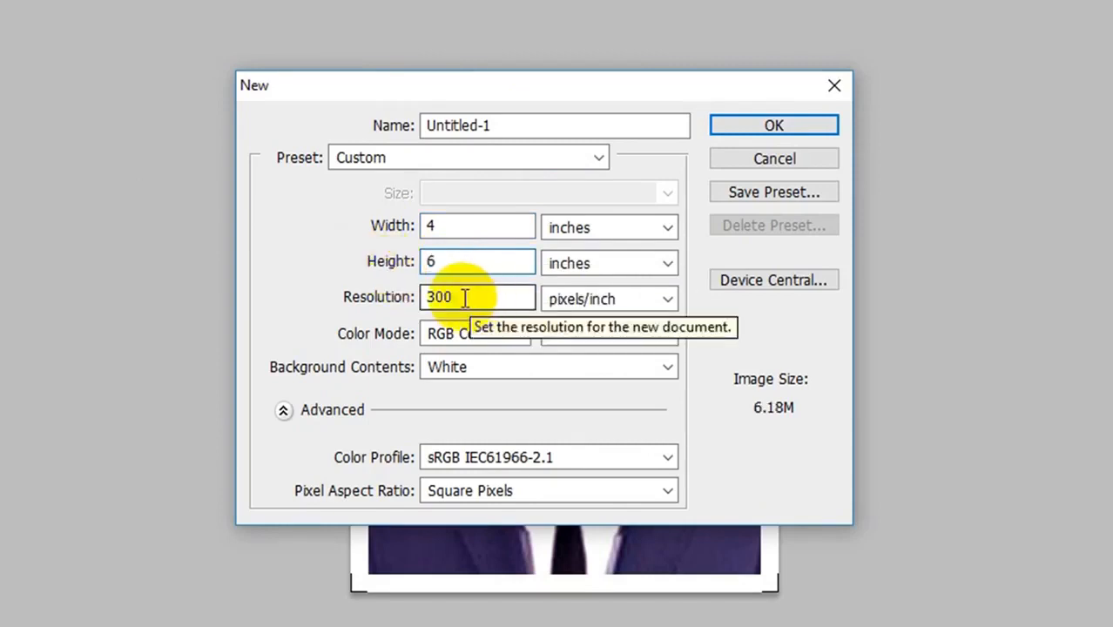
left_click(464, 298)
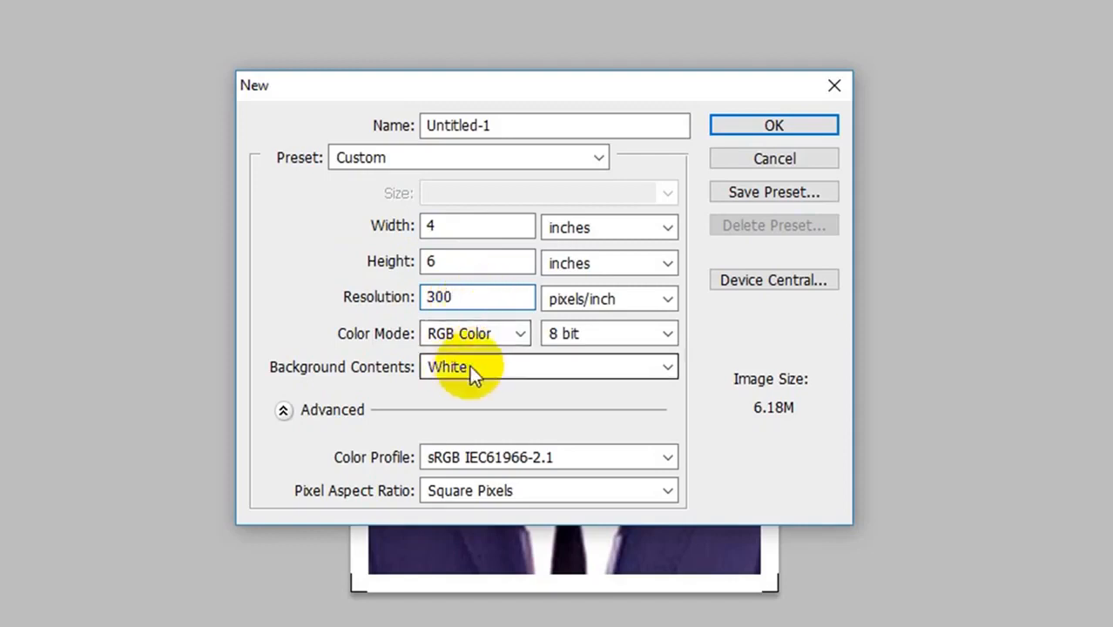
left_click(492, 367)
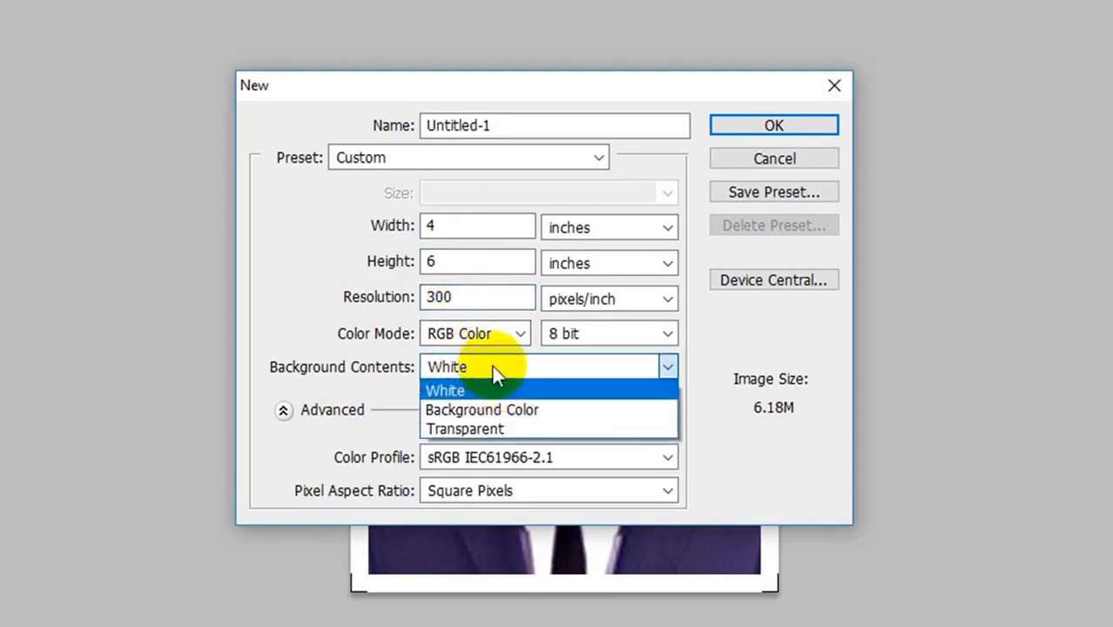
left_click(501, 429)
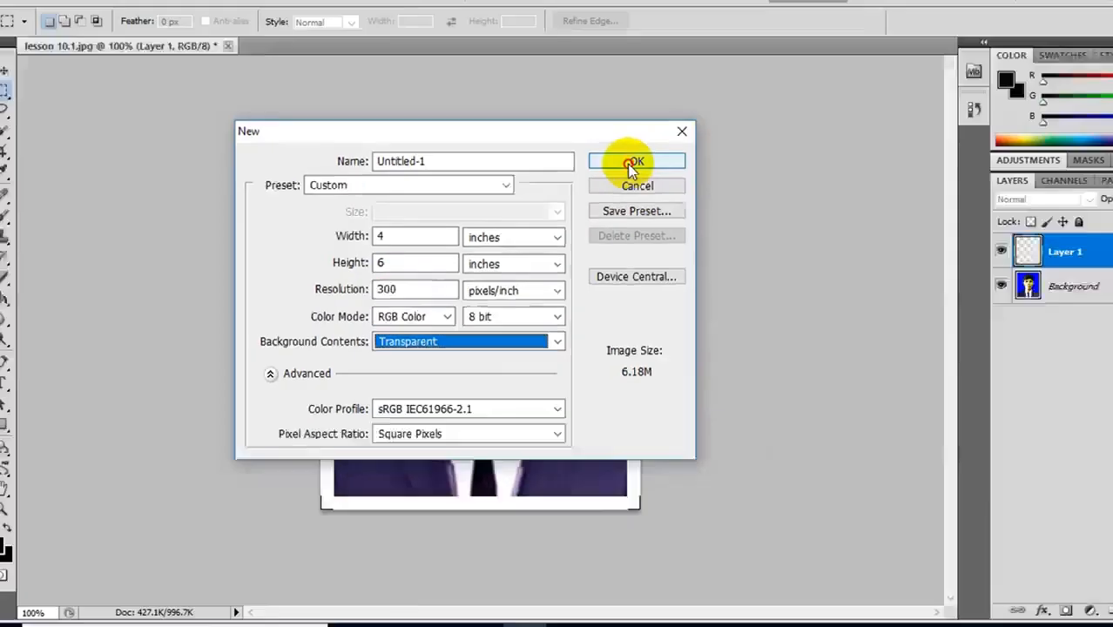
left_click(771, 127)
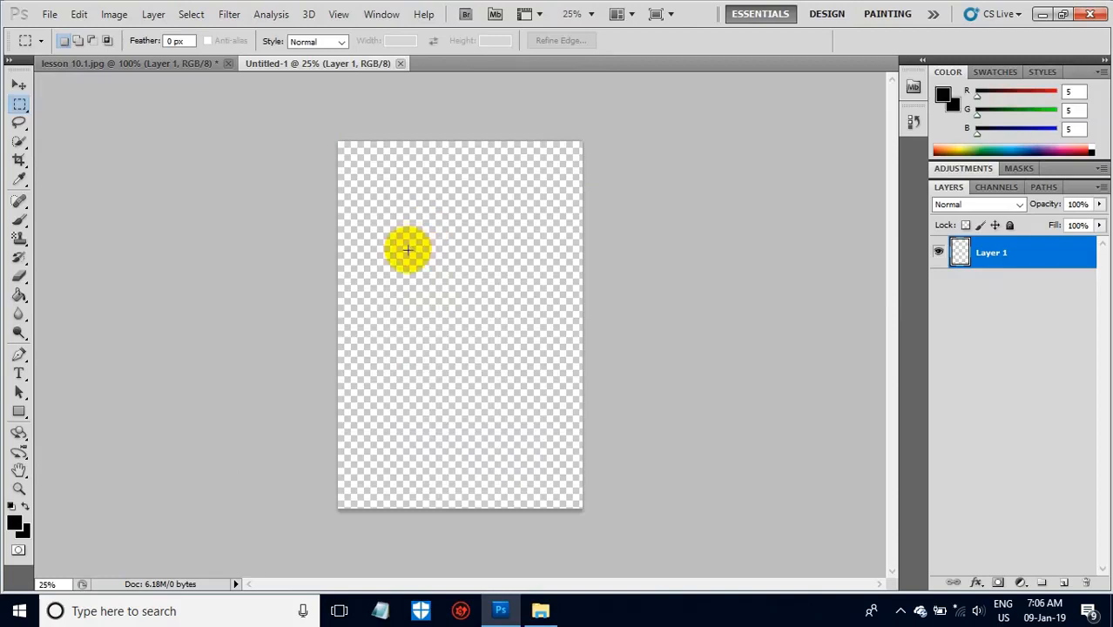
Step: Fill the empty layer of the new document with the custom portrait pattern in Normal mode at 100% opacity
left_click(140, 69)
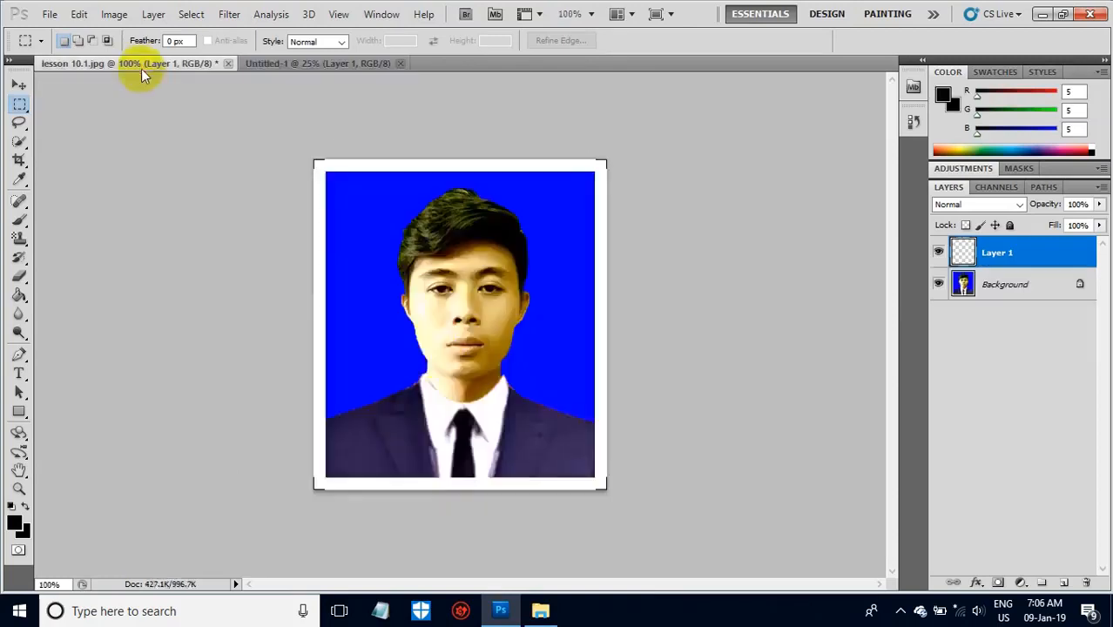
left_click(331, 69)
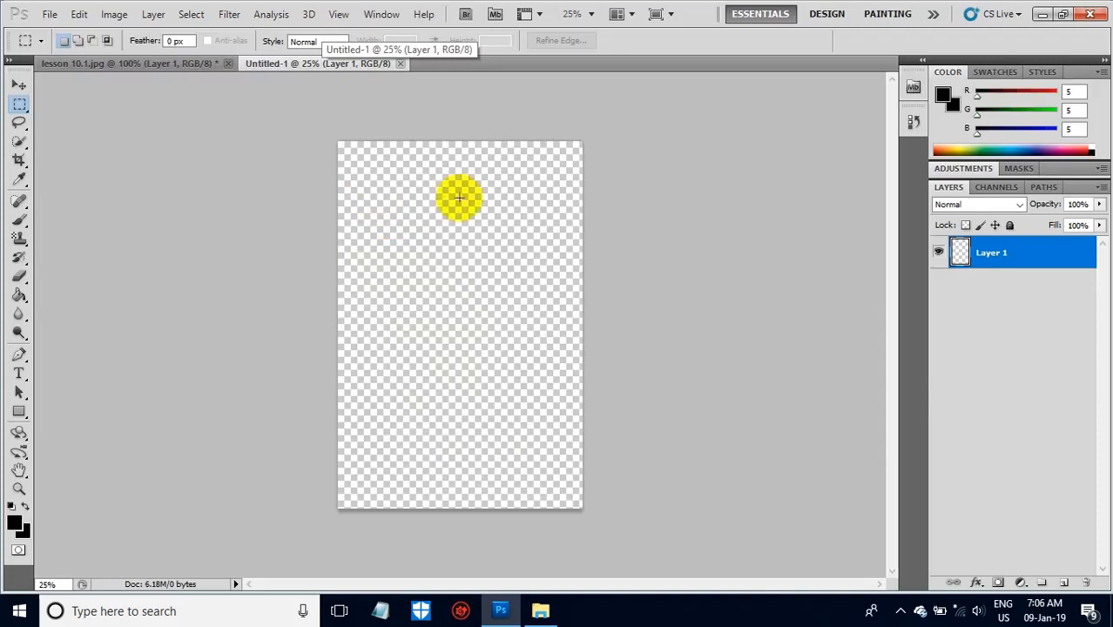
left_click(77, 15)
mouse_move(49, 14)
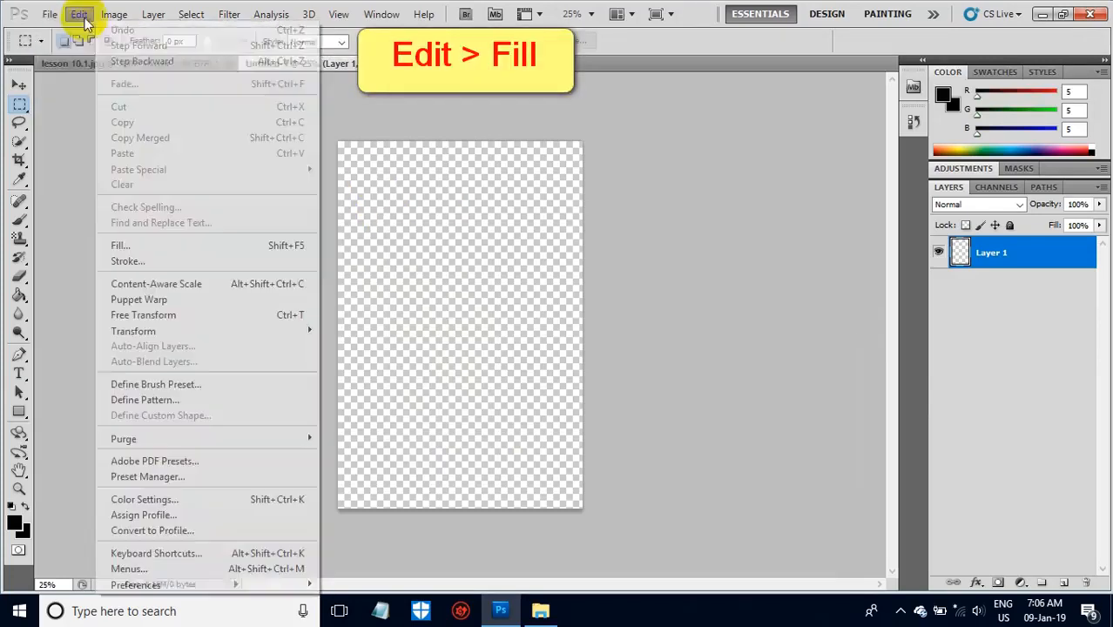
left_click(148, 243)
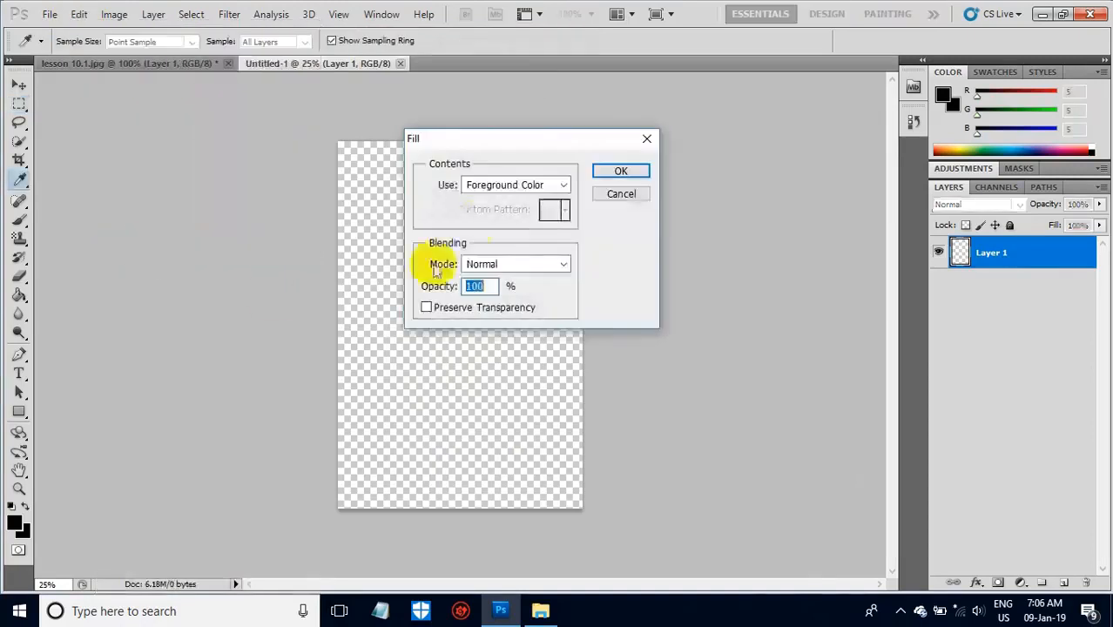
left_click(561, 185)
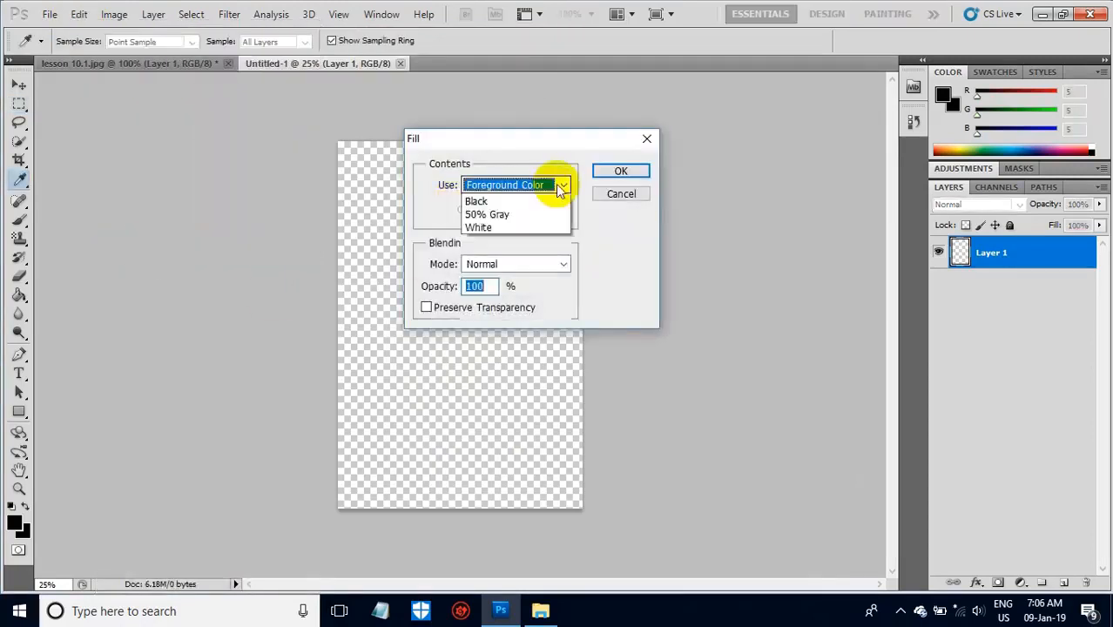
left_click(521, 261)
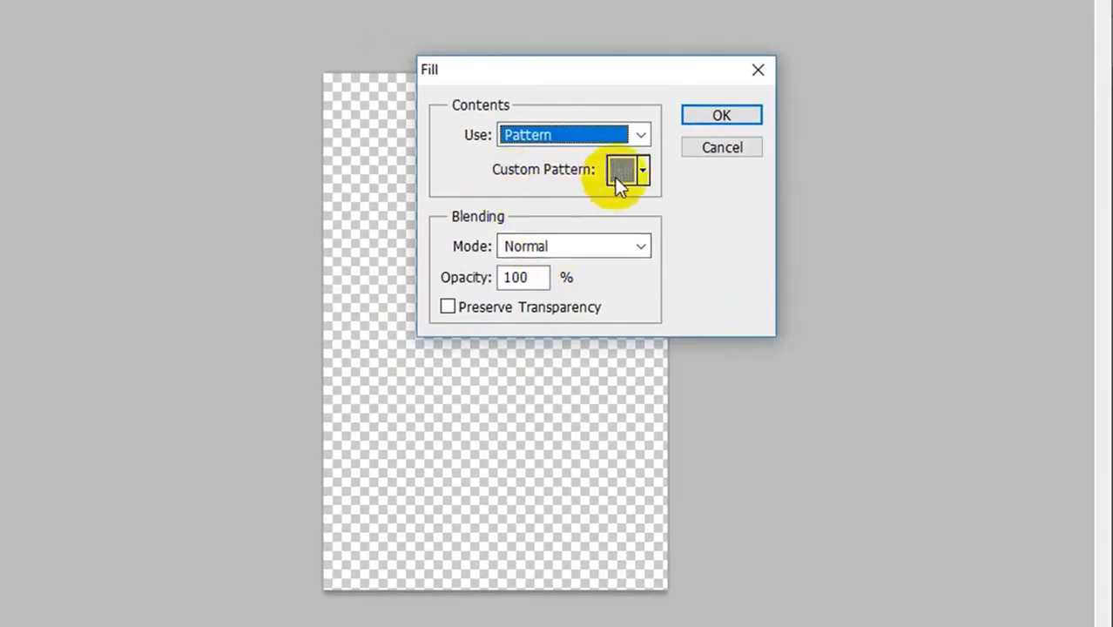
left_click(642, 172)
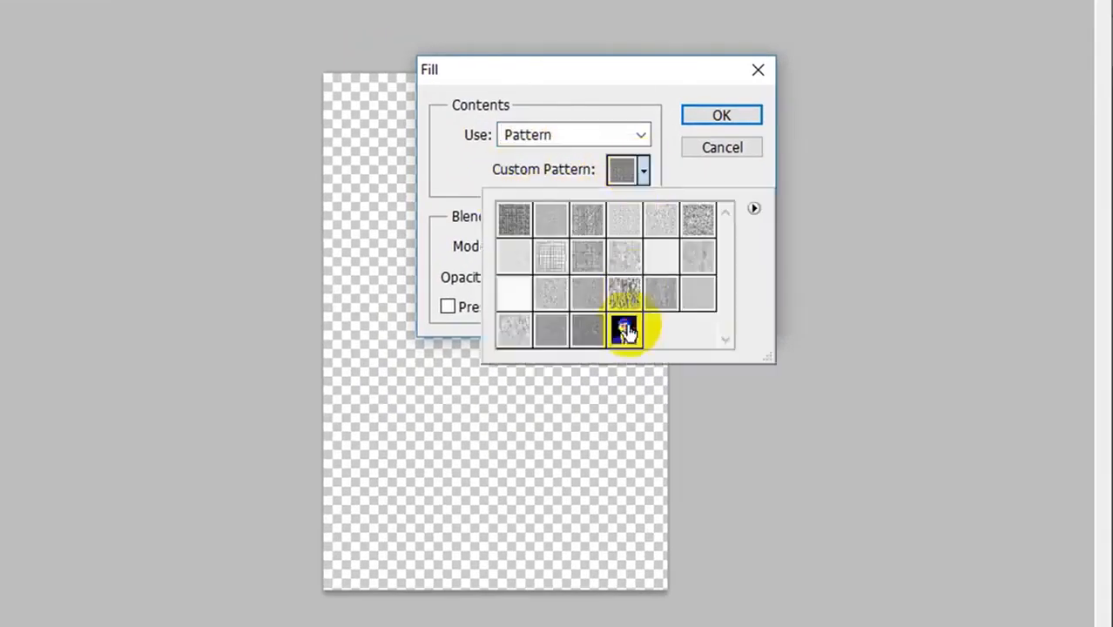
left_click(625, 329)
left_click(659, 173)
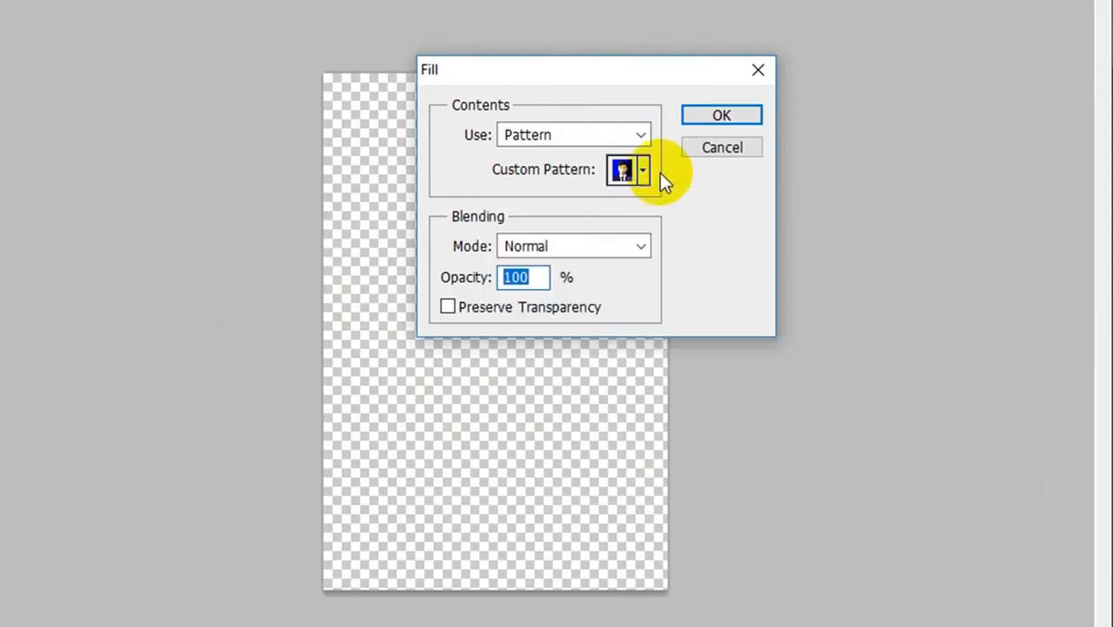
left_click(716, 116)
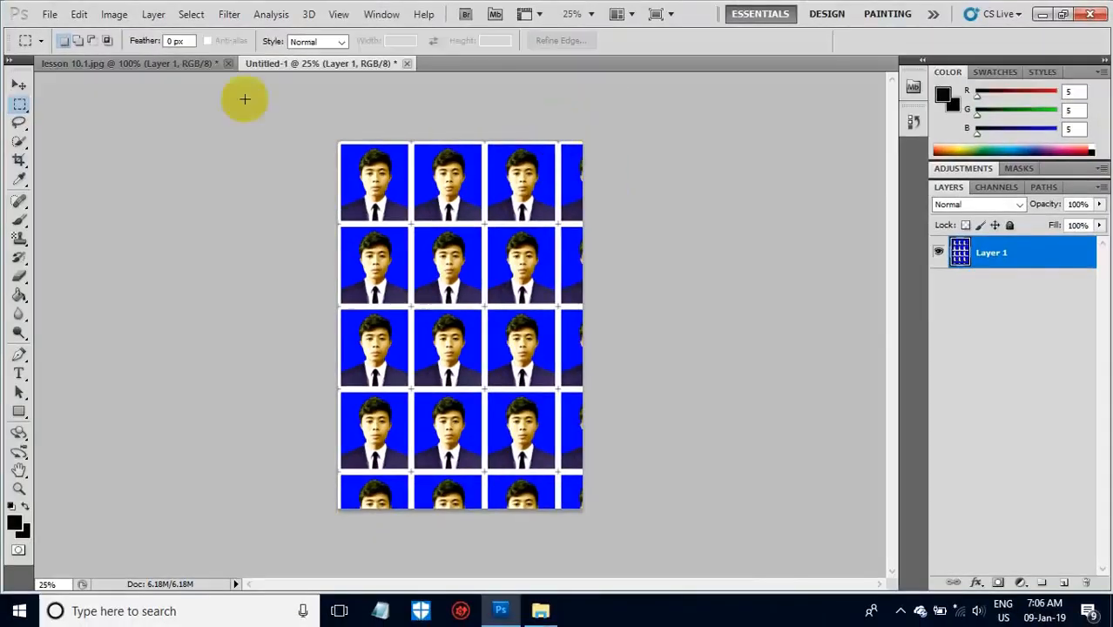
Step: Delete the cut-off fourth column of photos along the right edge with rectangular marquee selections, and deselect
right_click(19, 104)
left_click(72, 104)
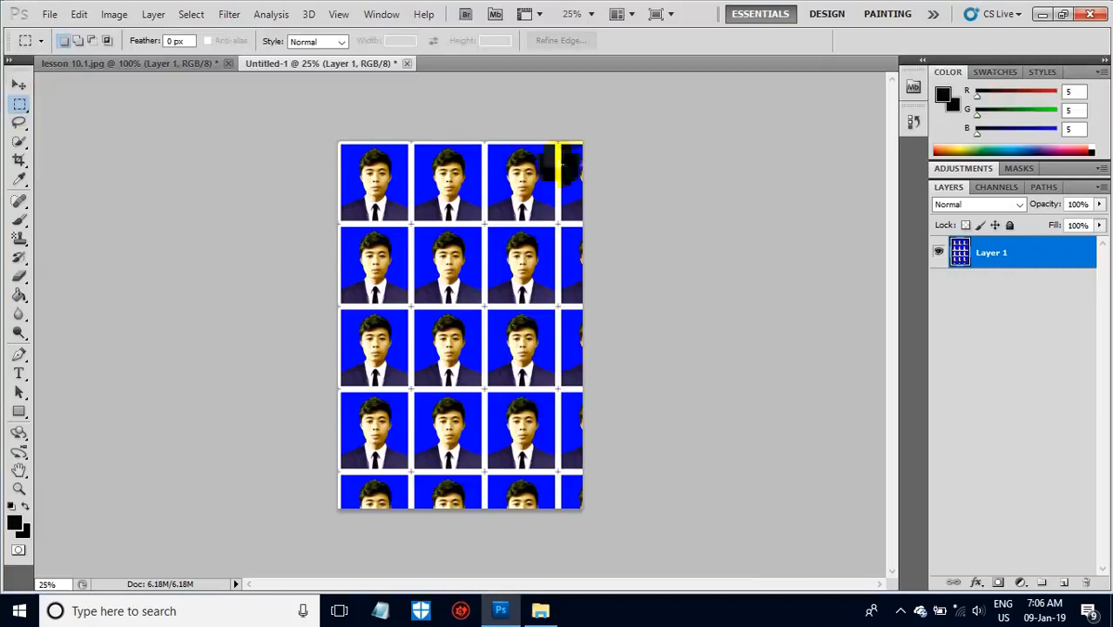
left_click_drag(563, 117, 650, 518)
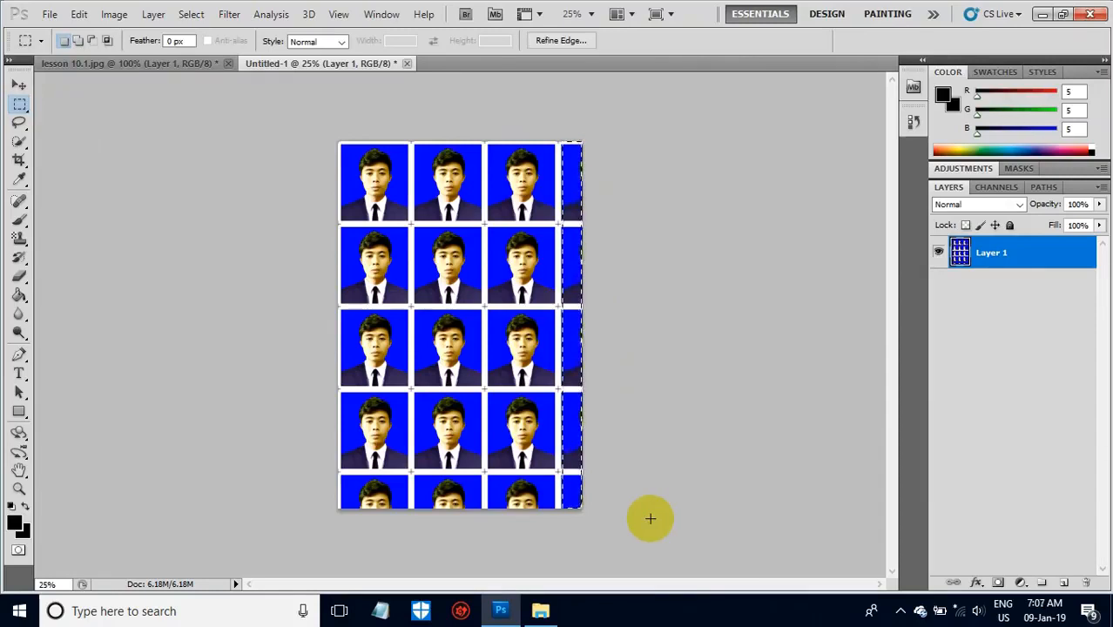
key("Delete")
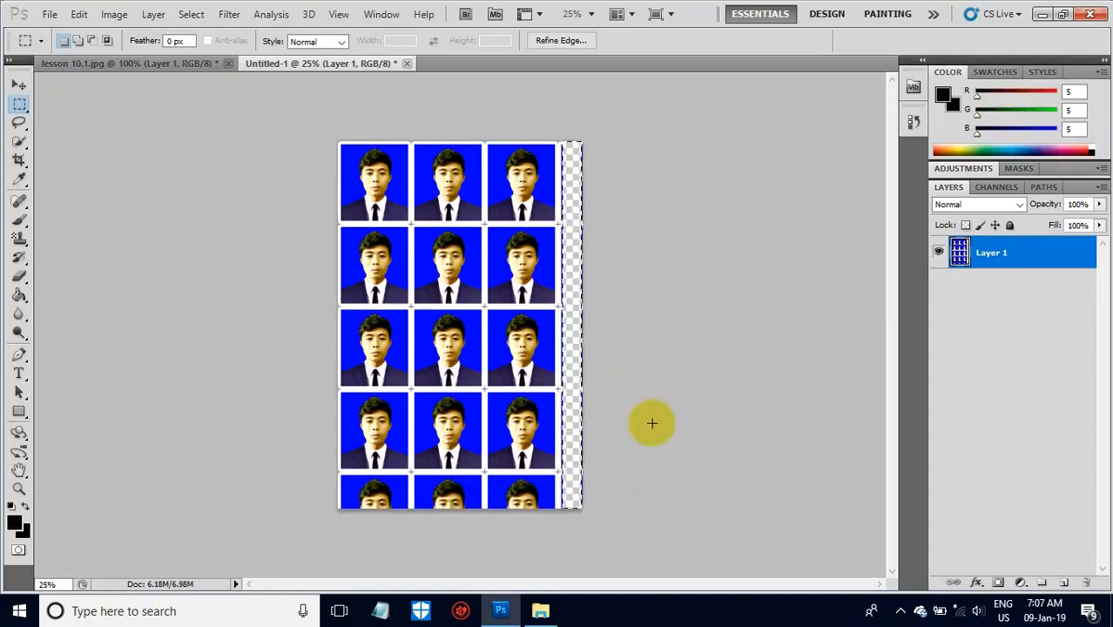
key("ctrl+d")
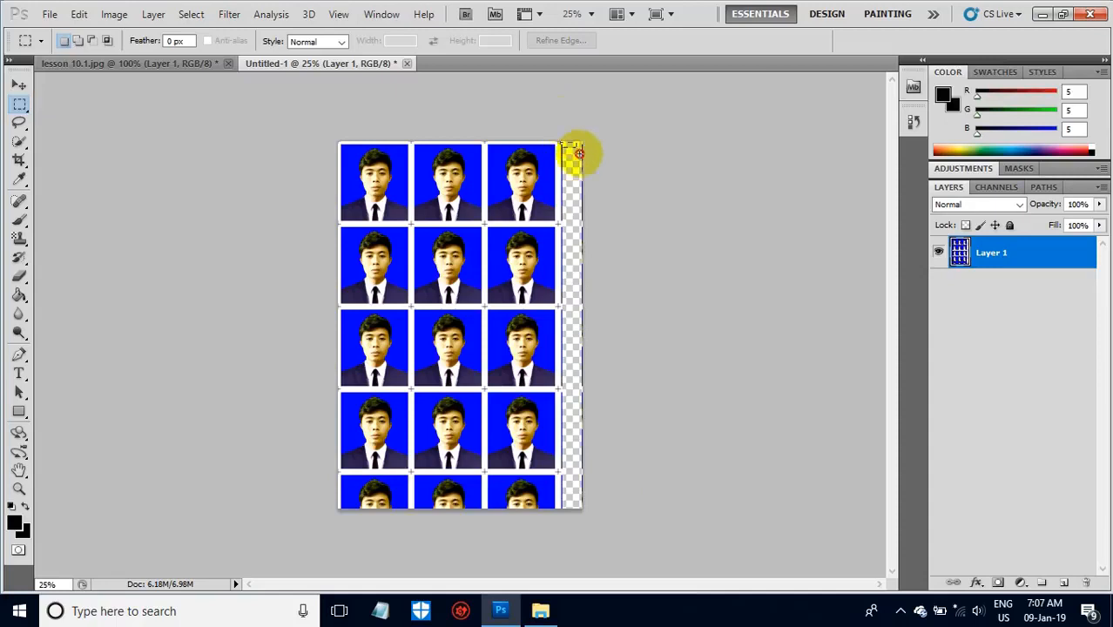
left_click_drag(692, 535, 709, 577)
key("Delete")
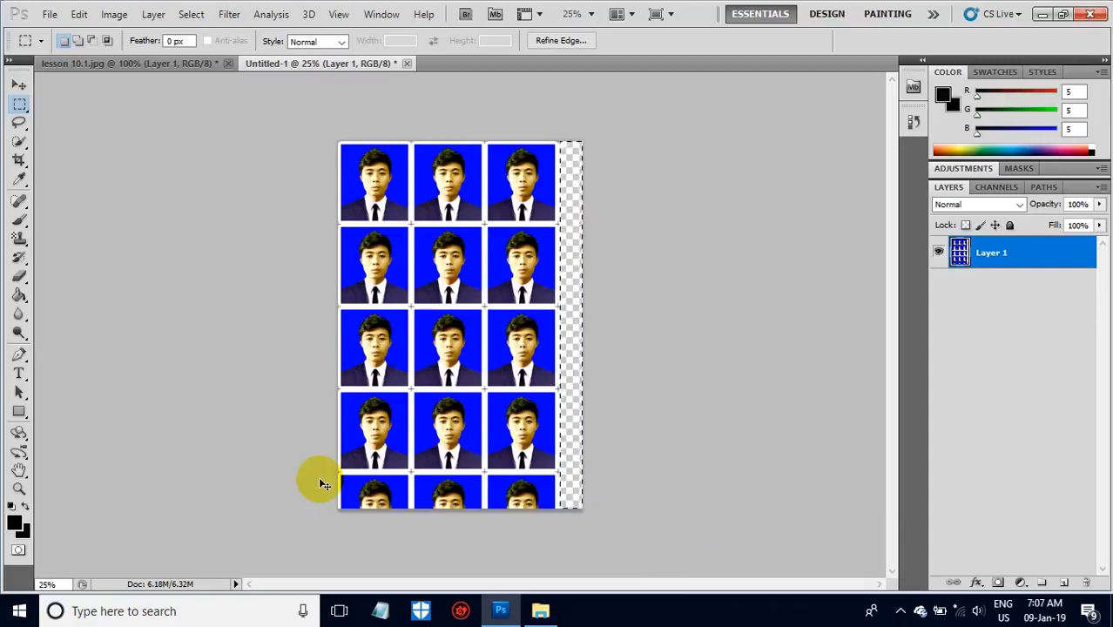
key("ctrl+d")
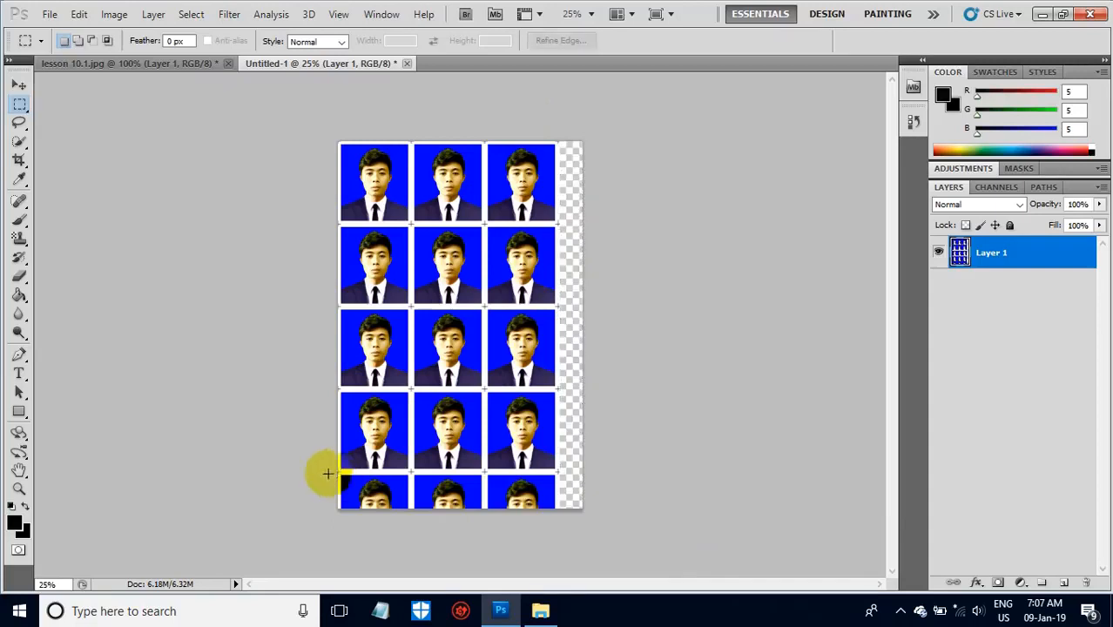
Step: Delete the cut-off bottom row of photos, deselect, and move the remaining photo grid toward the middle of the canvas
left_click_drag(316, 475, 616, 542)
key("Delete")
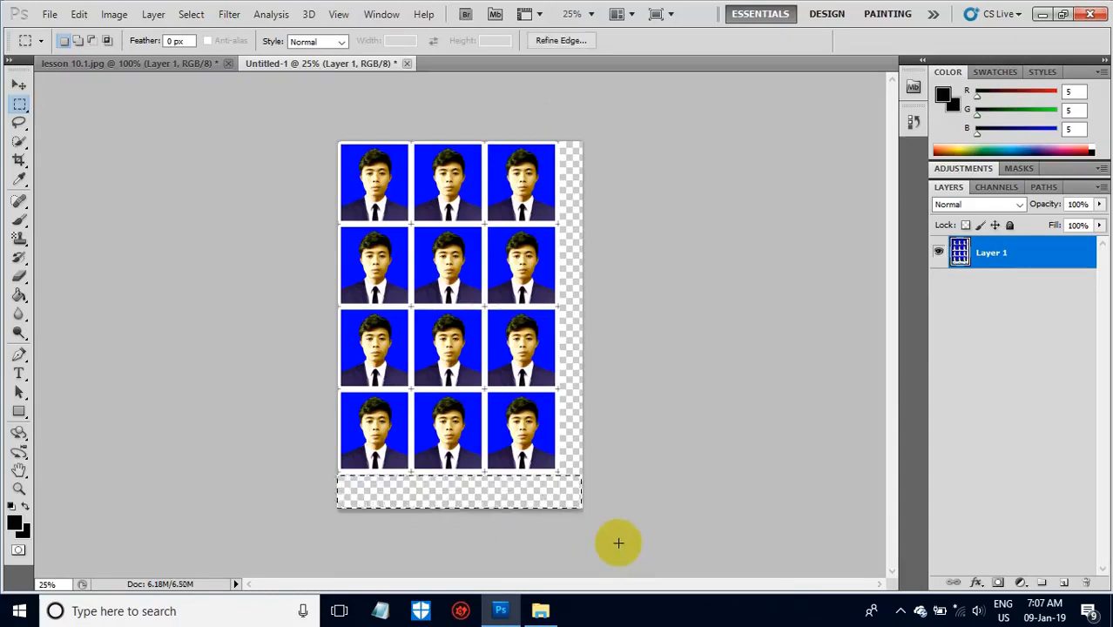
left_click(645, 478)
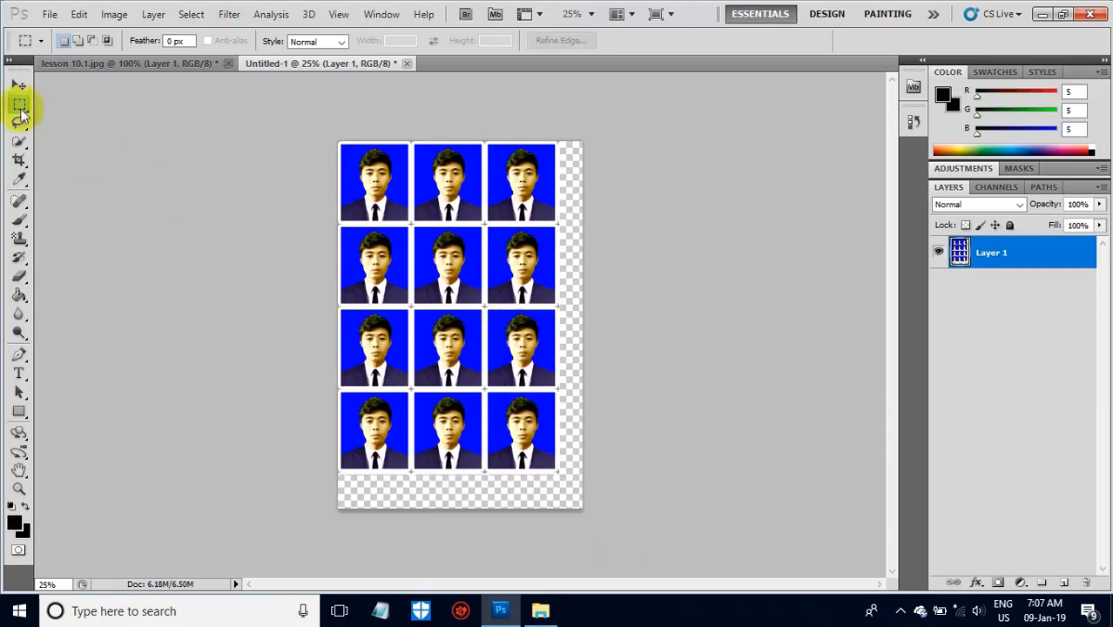
left_click(18, 88)
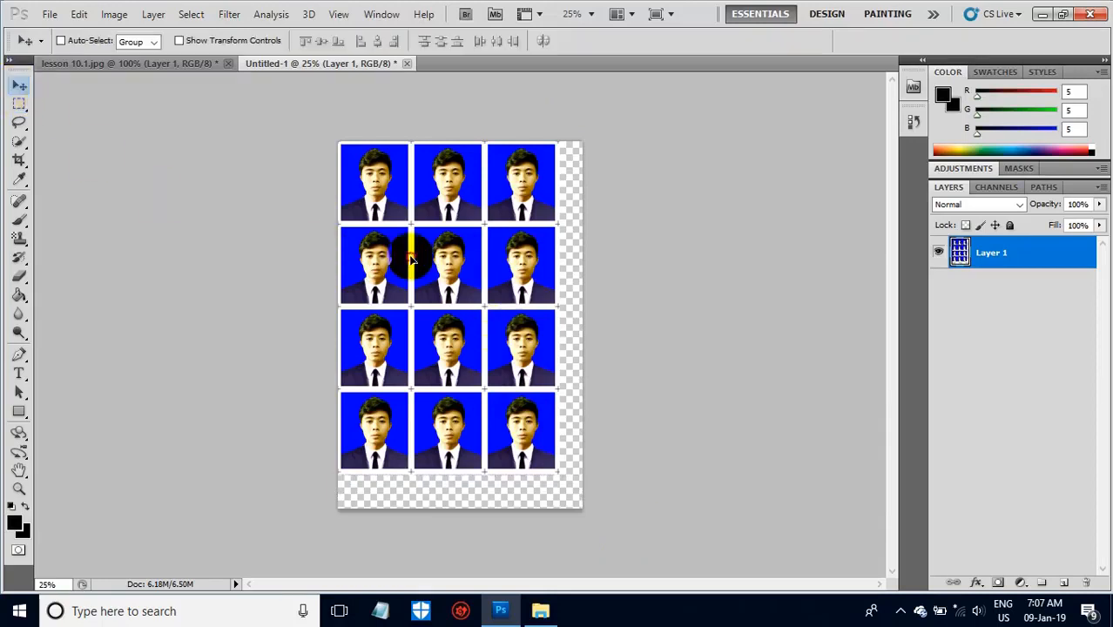
left_click_drag(411, 259, 423, 269)
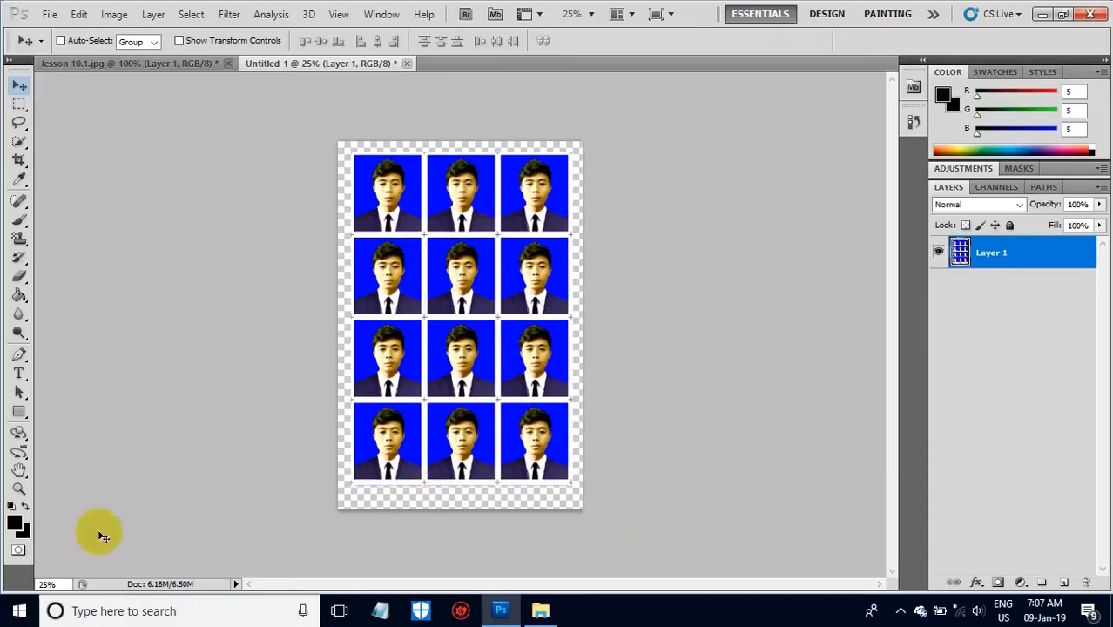
Step: Set the foreground color to white and the background color to black
left_click(16, 522)
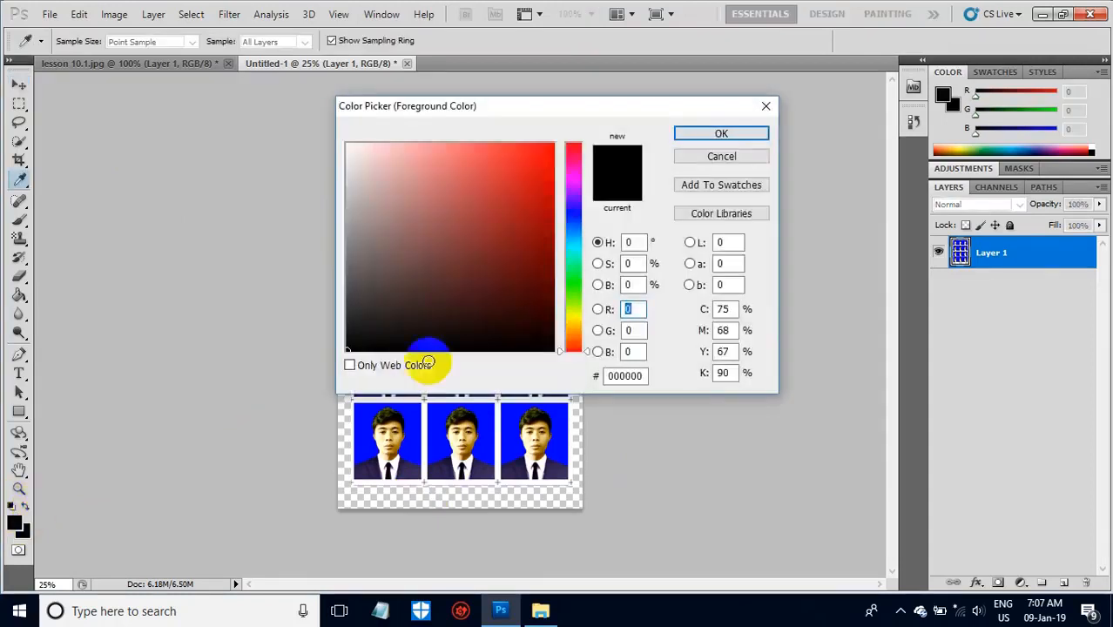
left_click(722, 156)
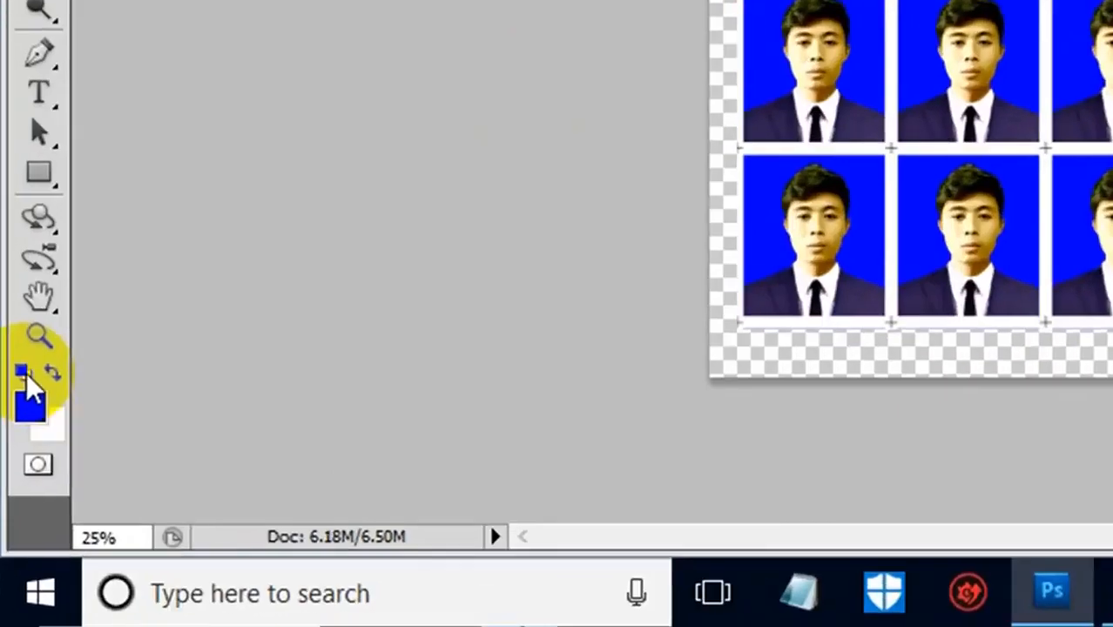
left_click(53, 374)
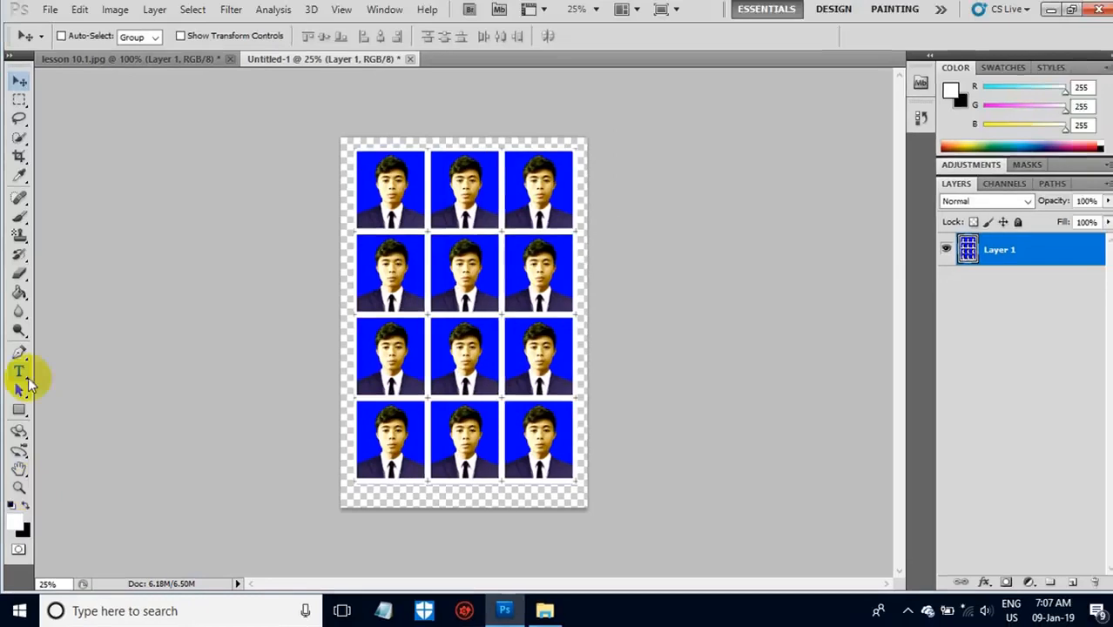
Step: Fill the transparent area around the photo grid with the white foreground color using the Paint Bucket tool
left_click(20, 296)
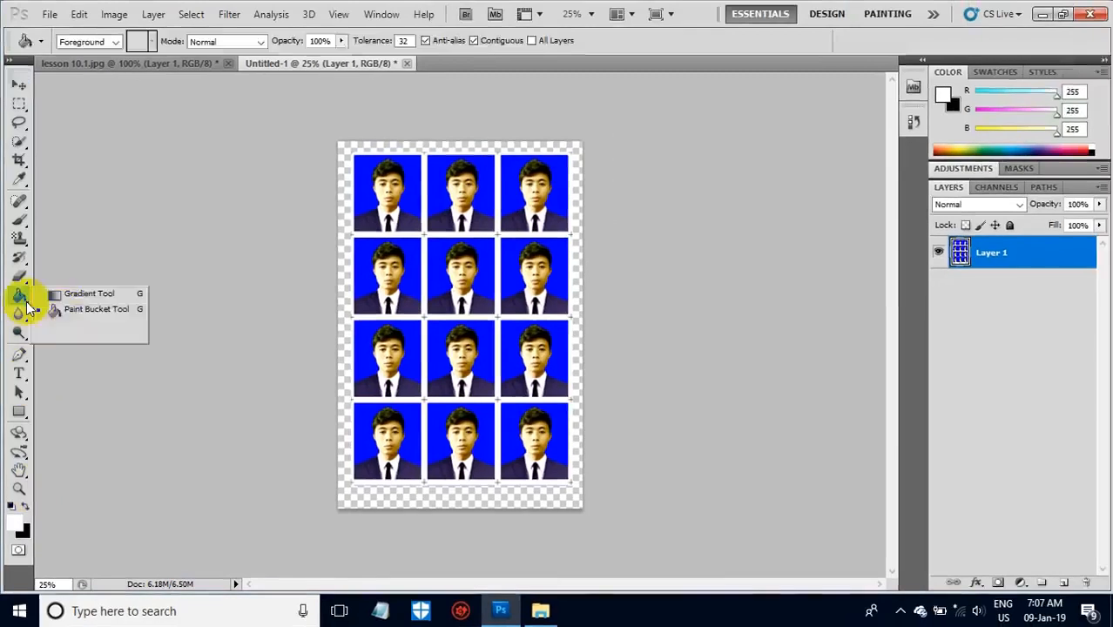
left_click(77, 311)
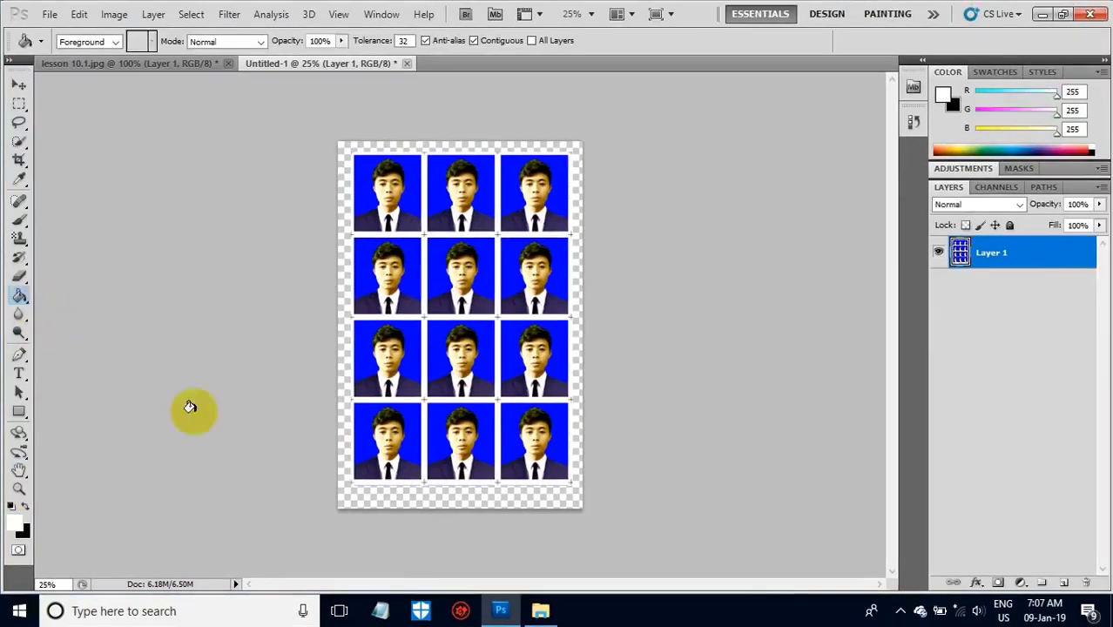
left_click(395, 502)
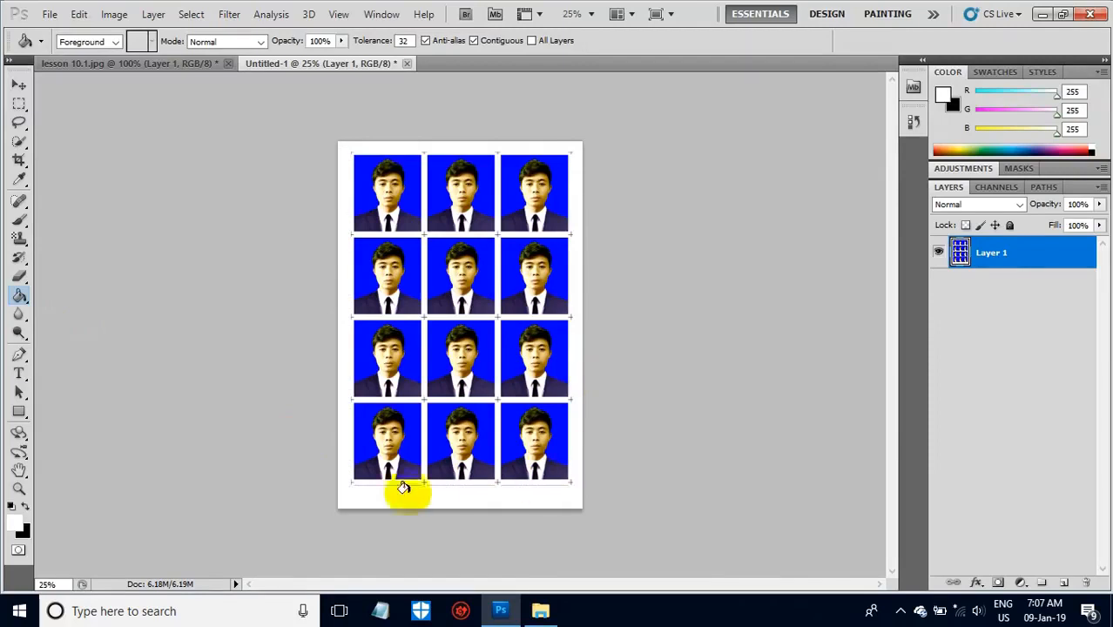
Step: Save the photo sheet as a JPEG named WTYT in the Download folder, with quality 8 (High) and Progressive format with 3 scans
left_click(50, 16)
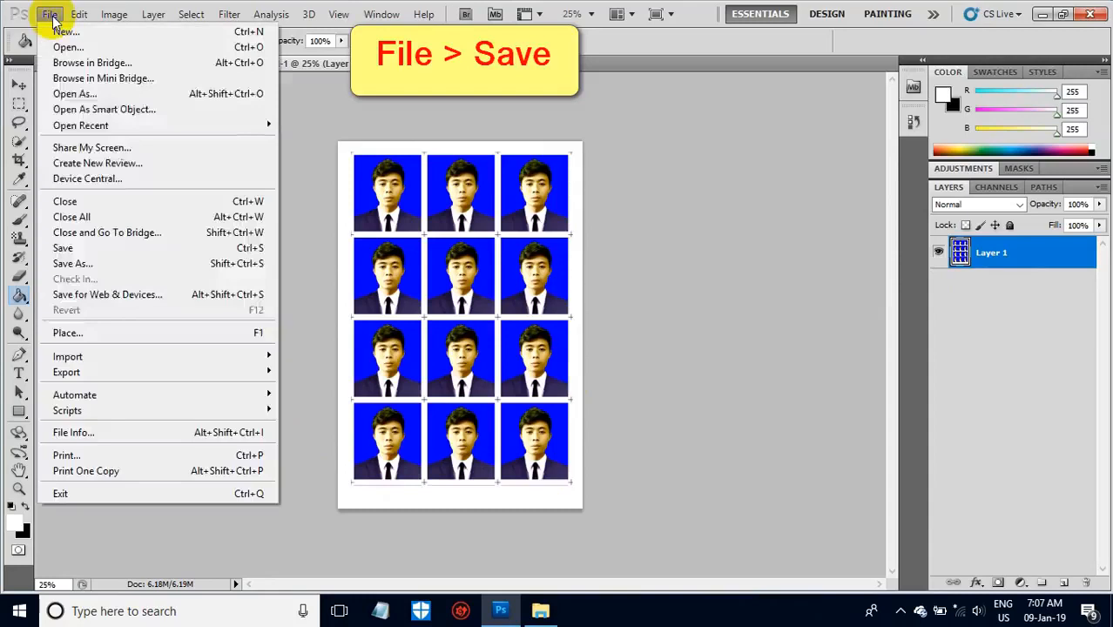
left_click(95, 249)
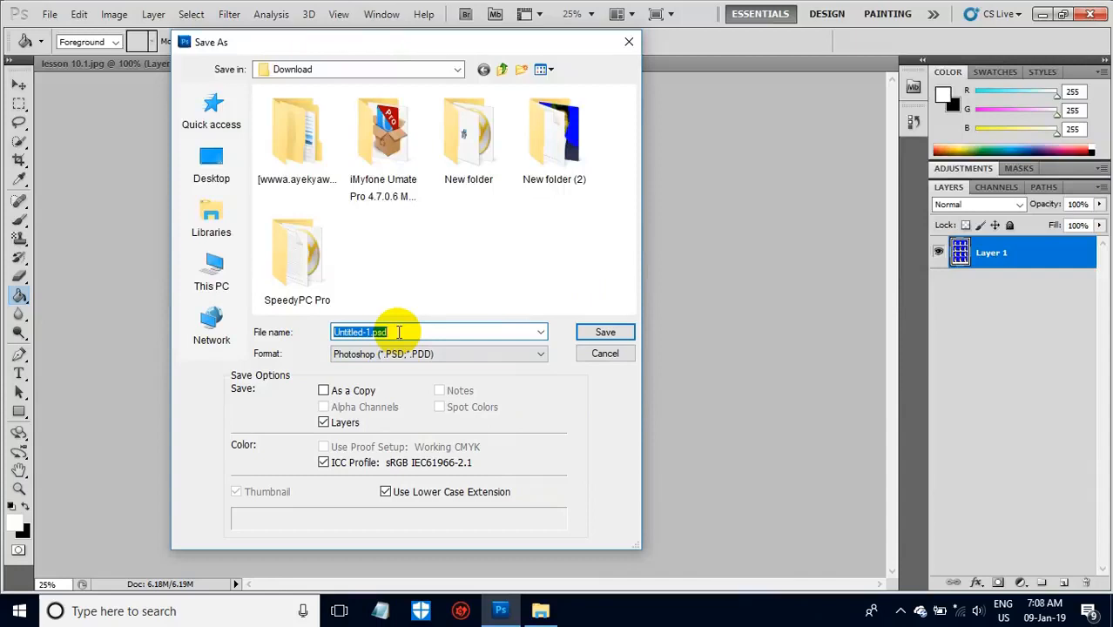
type("WTYT")
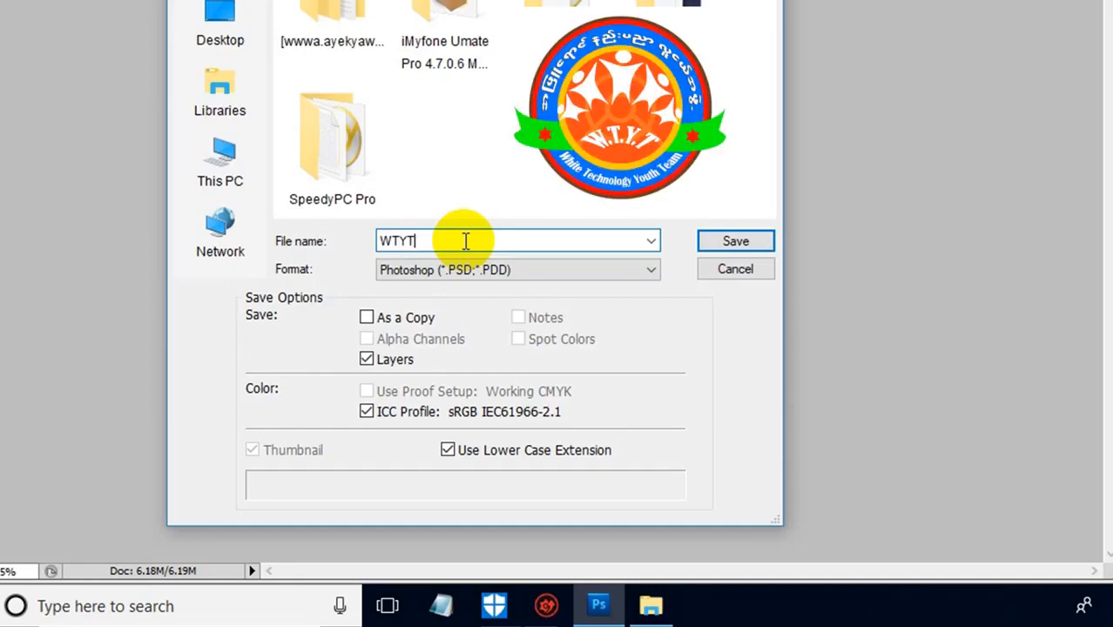
left_click(504, 271)
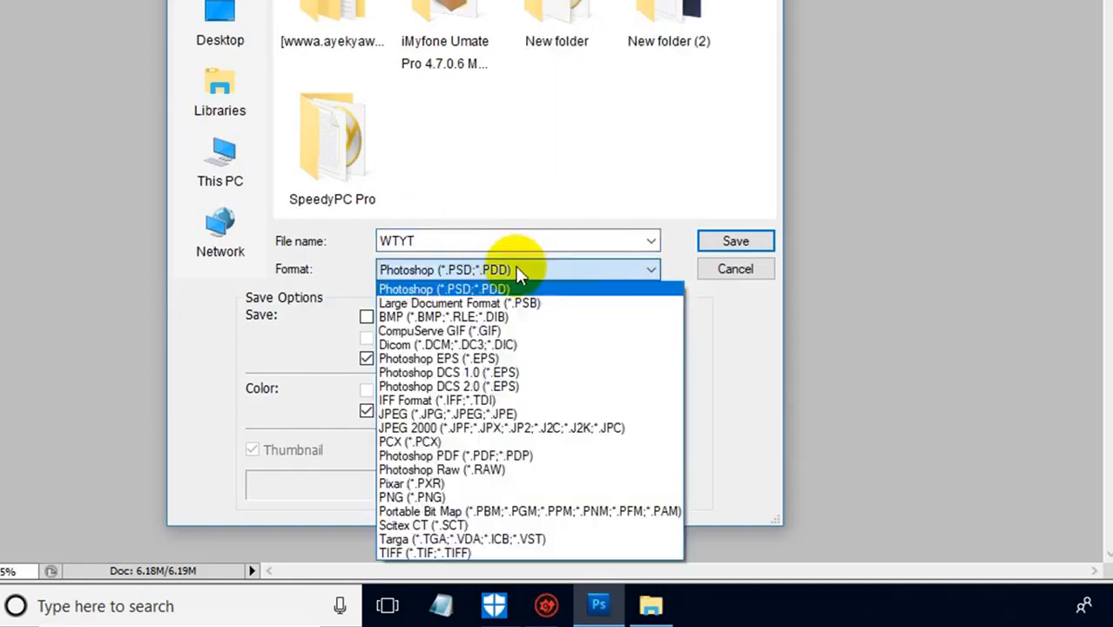
left_click(452, 414)
left_click(727, 246)
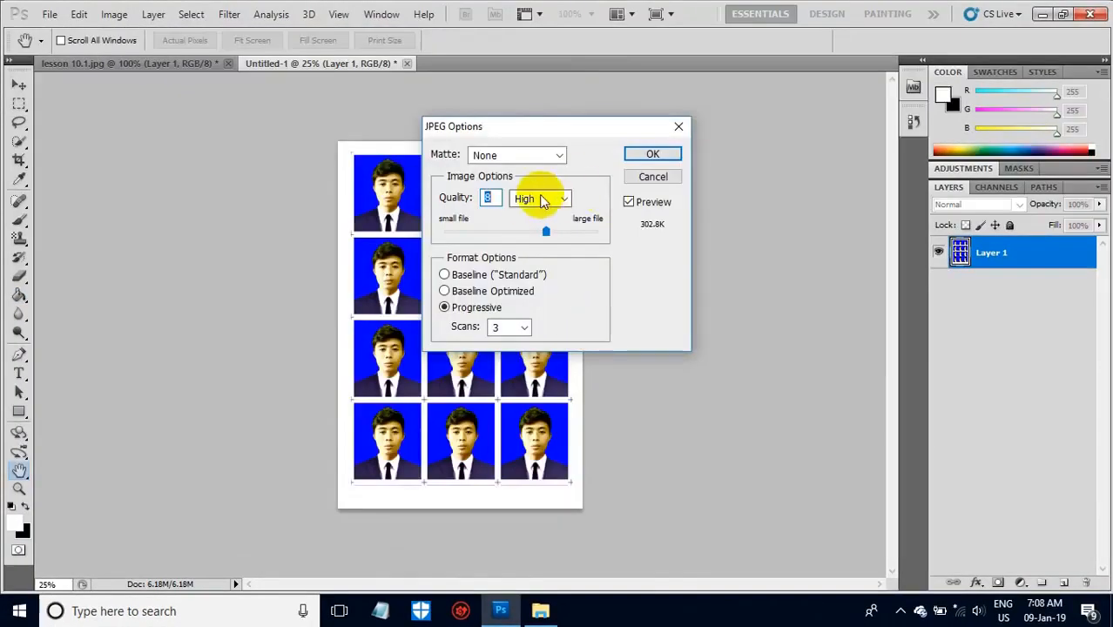
left_click(666, 154)
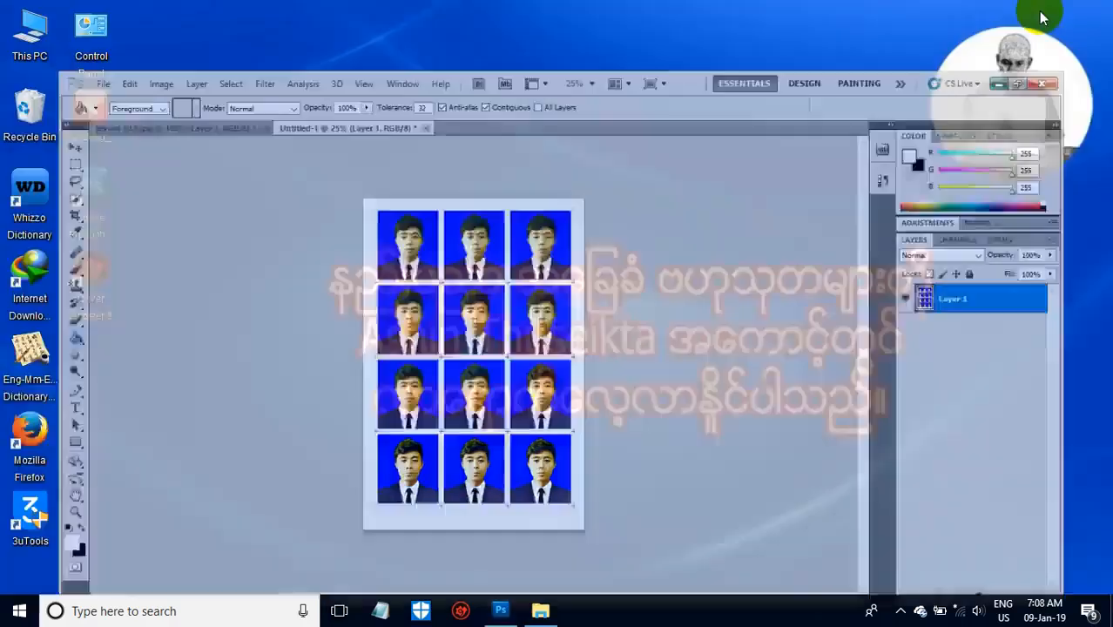